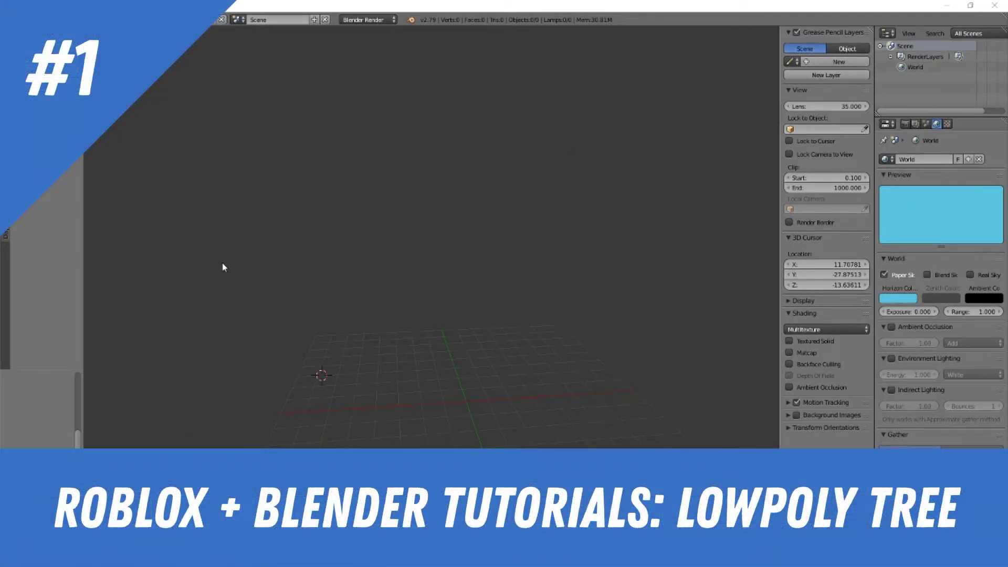
Add a cylinder mesh with 7 vertices, a radius of 1 and a depth of 2
left_click(7, 63)
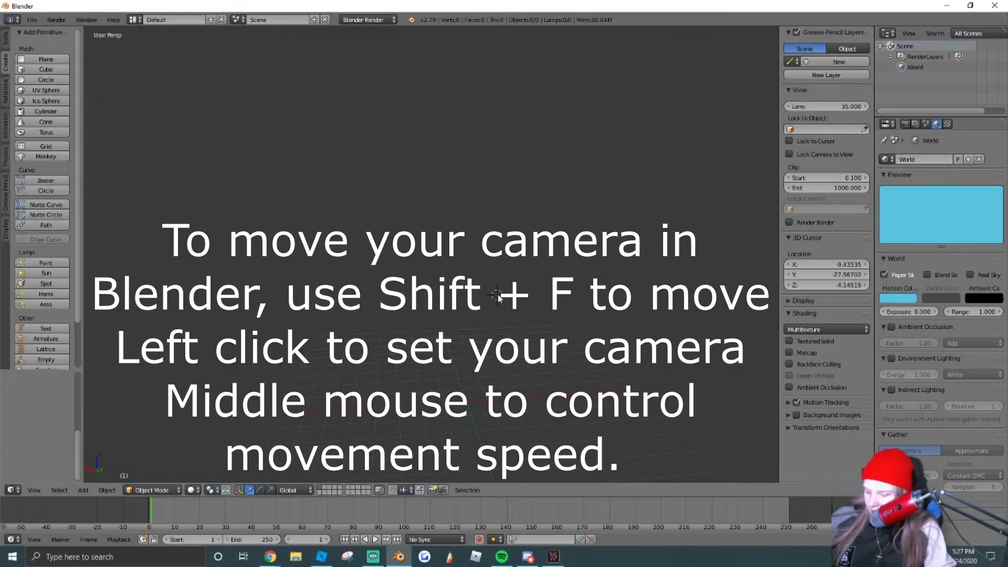
key("shift+f")
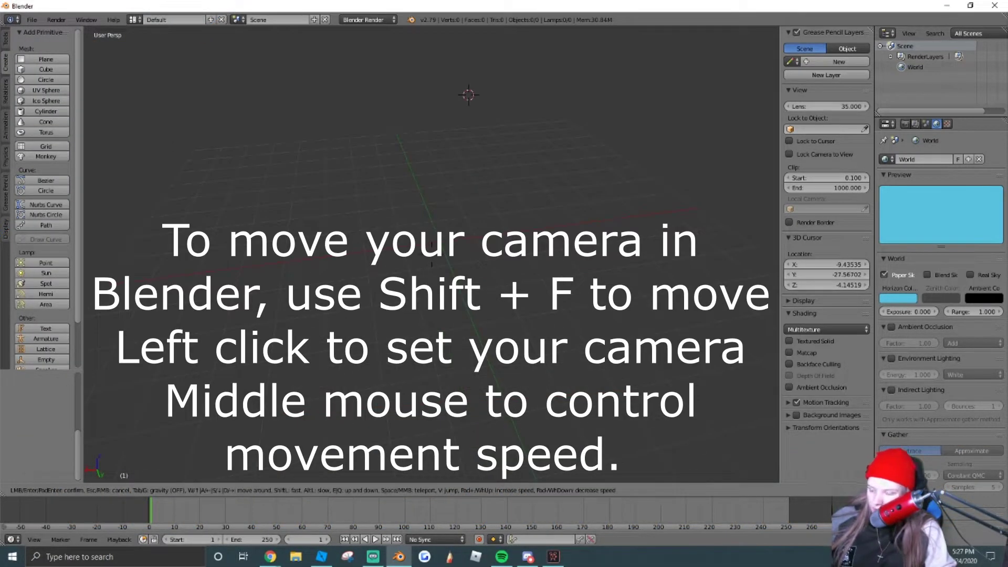
left_click(433, 258)
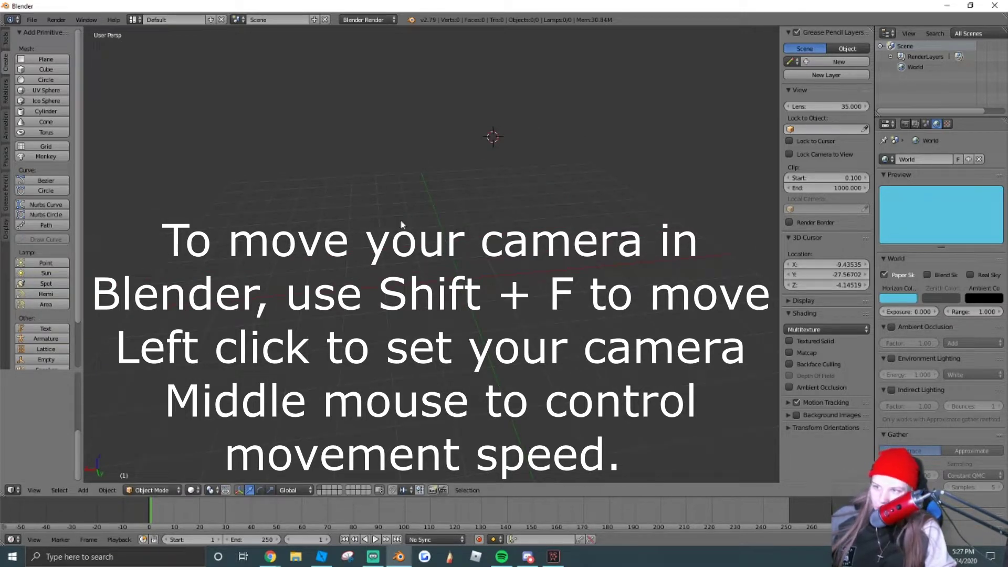
key("shift+f")
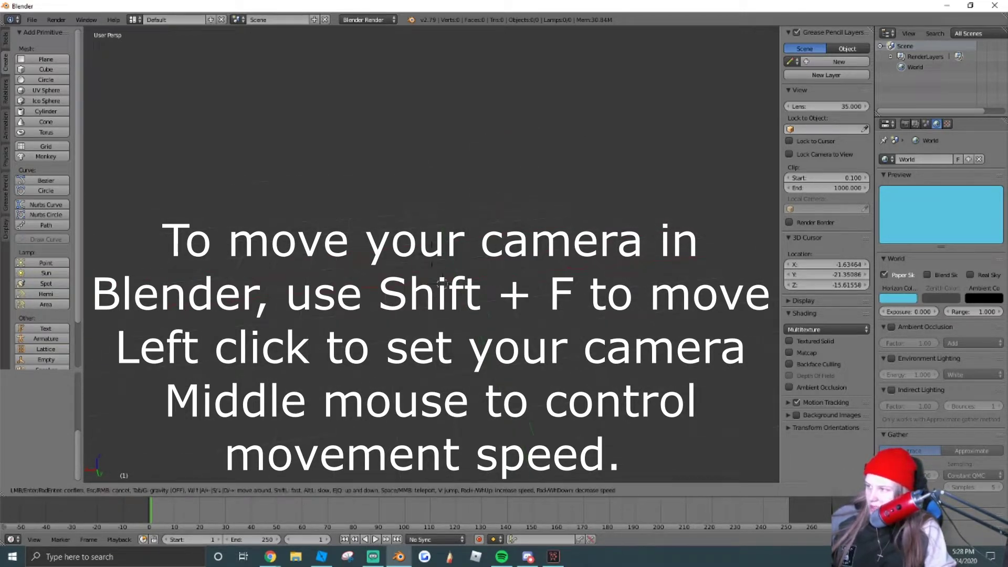
left_click(434, 259)
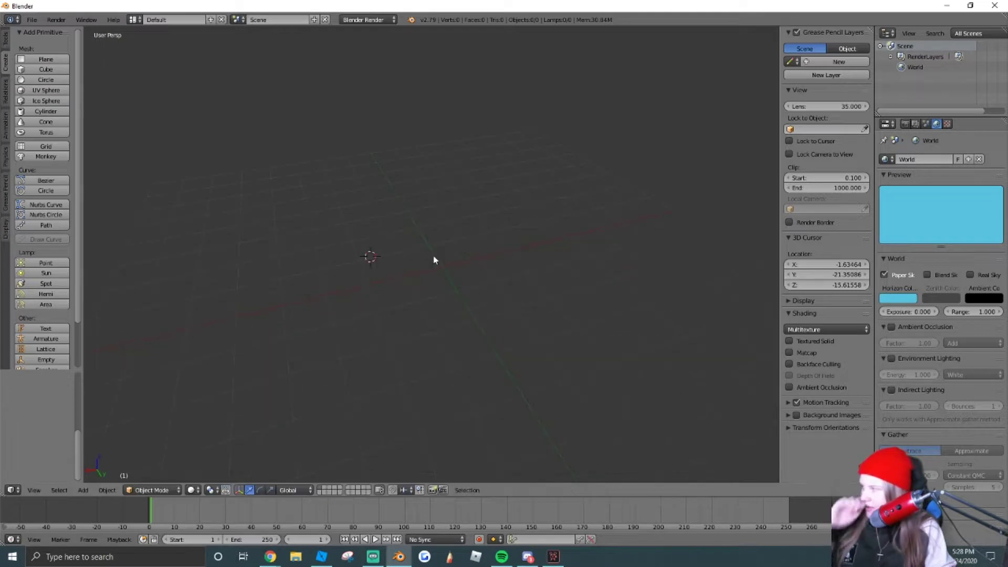
left_click(44, 112)
scroll(187, 301, "up", 4)
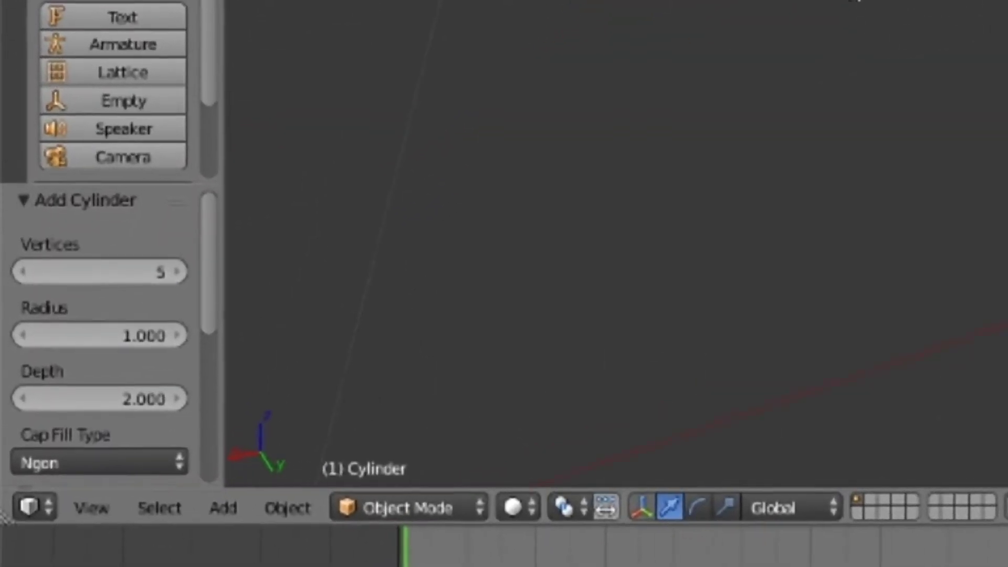
left_click_drag(73, 265, 104, 264)
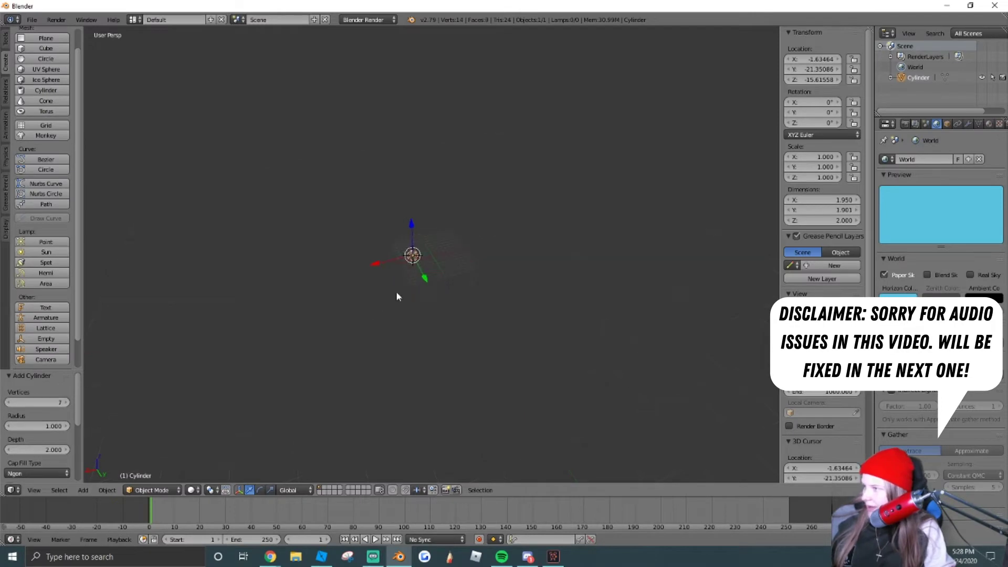
Move the cylinder to the middle of the grid, at about X -0.45, Y -0.01, Z 0.93
left_click_drag(380, 280, 401, 224)
left_click(363, 210)
key("g")
key("z")
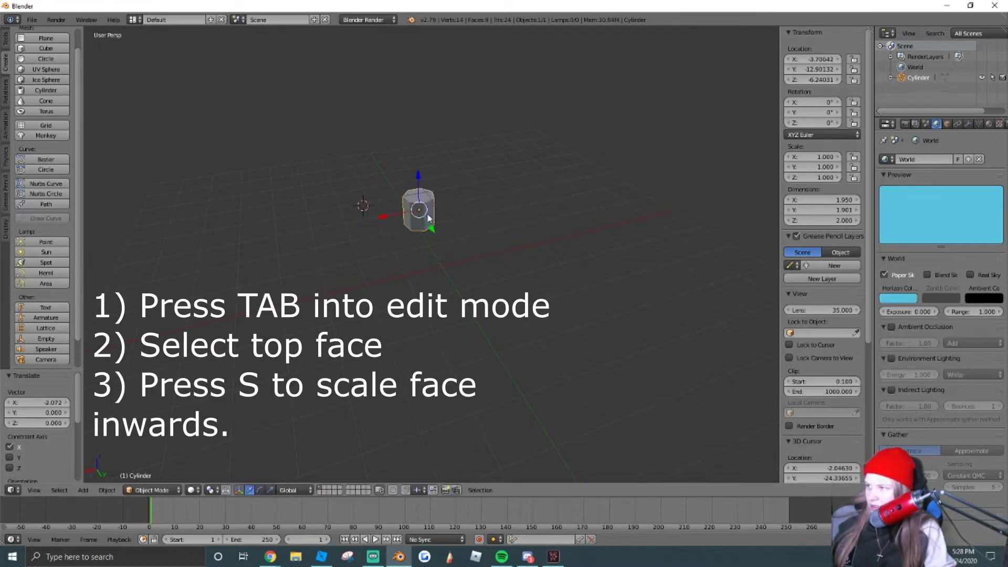
left_click(498, 196)
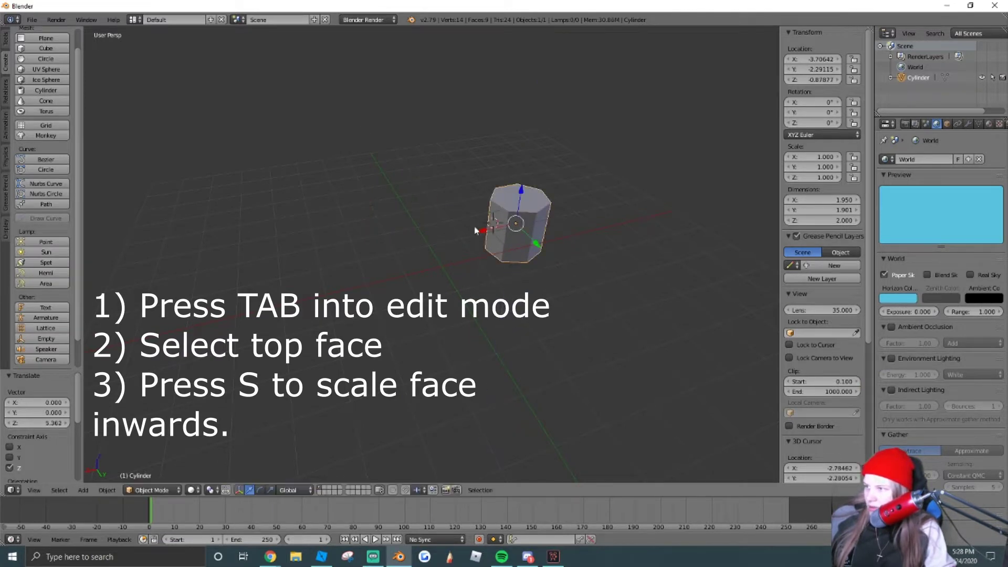
left_click_drag(485, 228, 467, 310)
left_click_drag(462, 258, 465, 229)
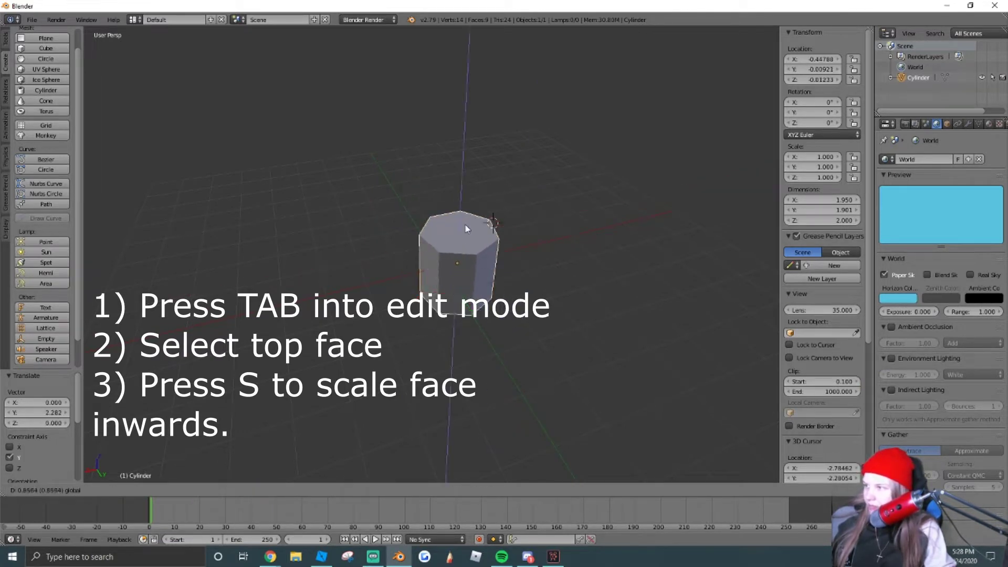
left_click(503, 256)
In Edit Mode, scale the cylinder's top face inward by about 0.72 and again by about 0.93
key("a")
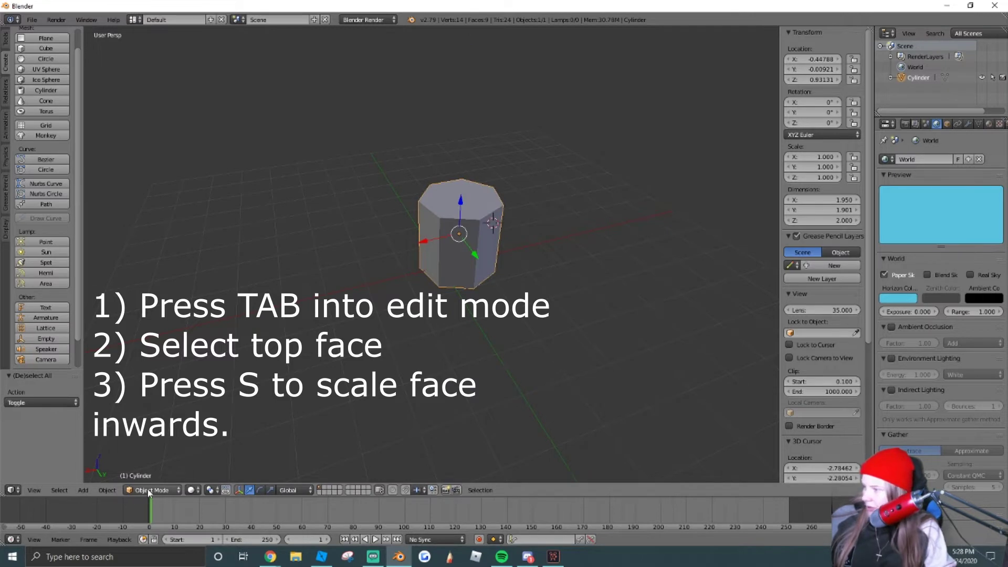
left_click(152, 490)
left_click(152, 478)
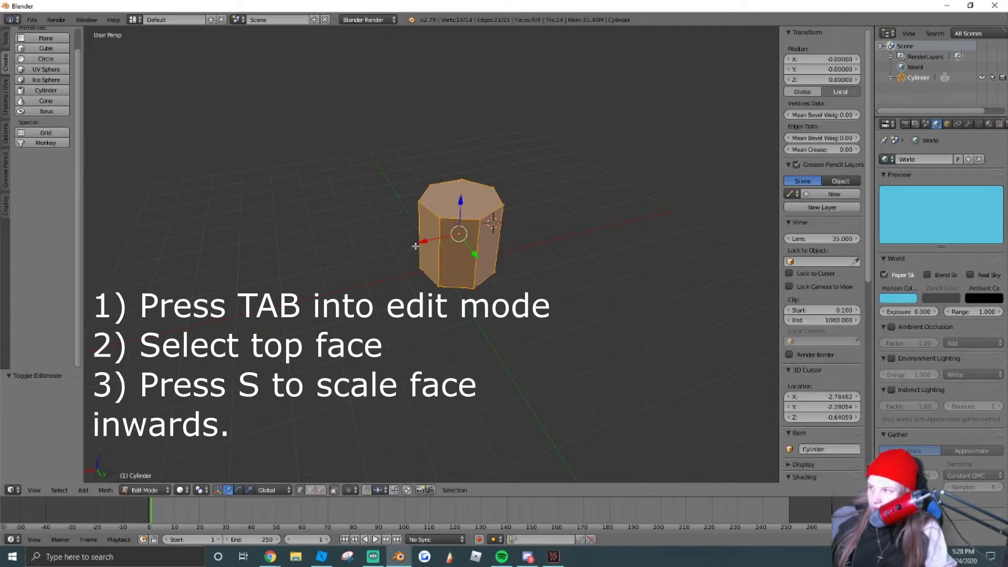
left_click(321, 490)
left_click(465, 216)
key("s")
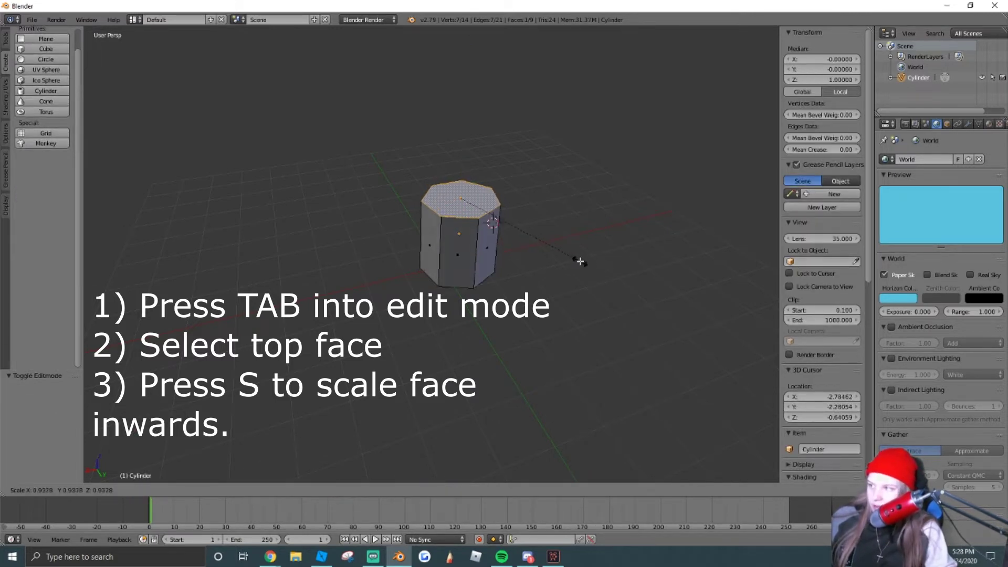
left_click(551, 248)
scroll(474, 202, "down", 8)
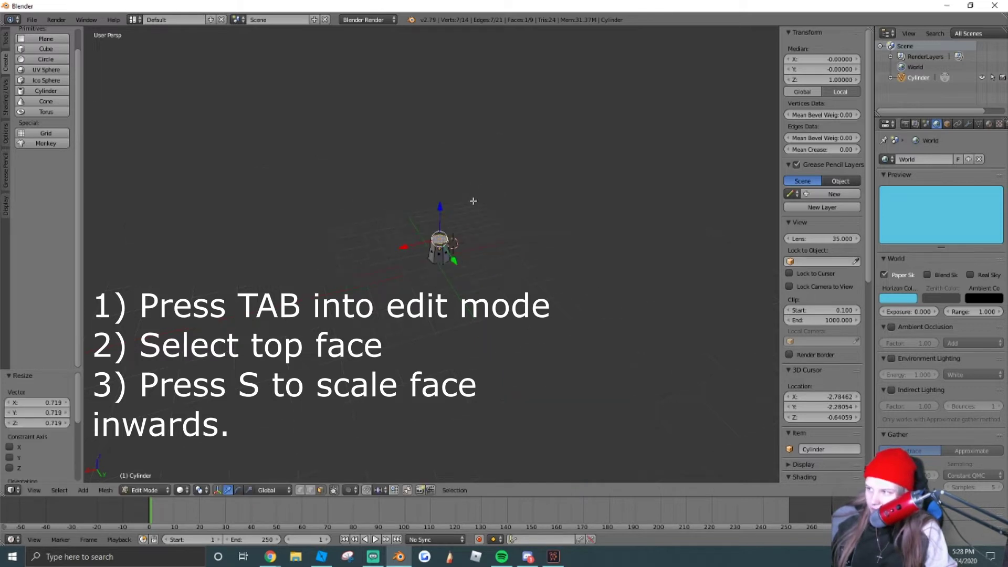
scroll(473, 203, "up", 8)
key("s")
left_click(568, 258)
Extrude the top face upward by about 6.6 units and scale its new end inward to taper the trunk
key("shift+f")
key("s")
key("Return")
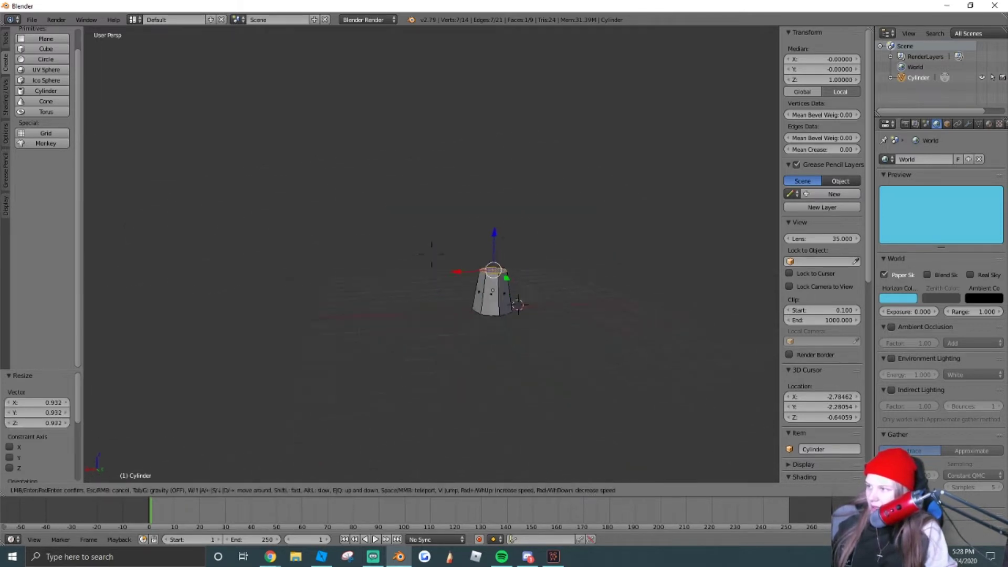
key("e")
left_click(459, 154)
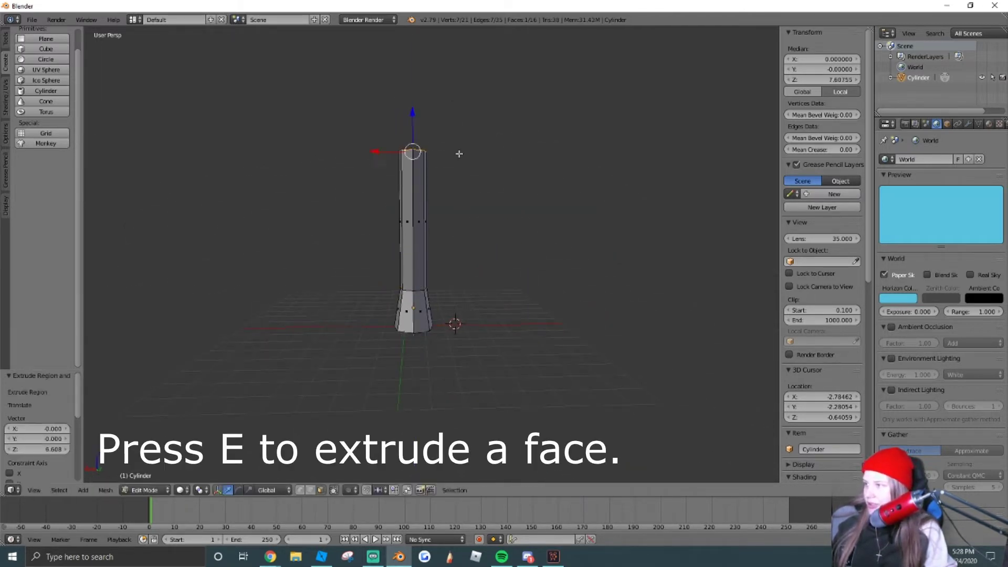
key("s")
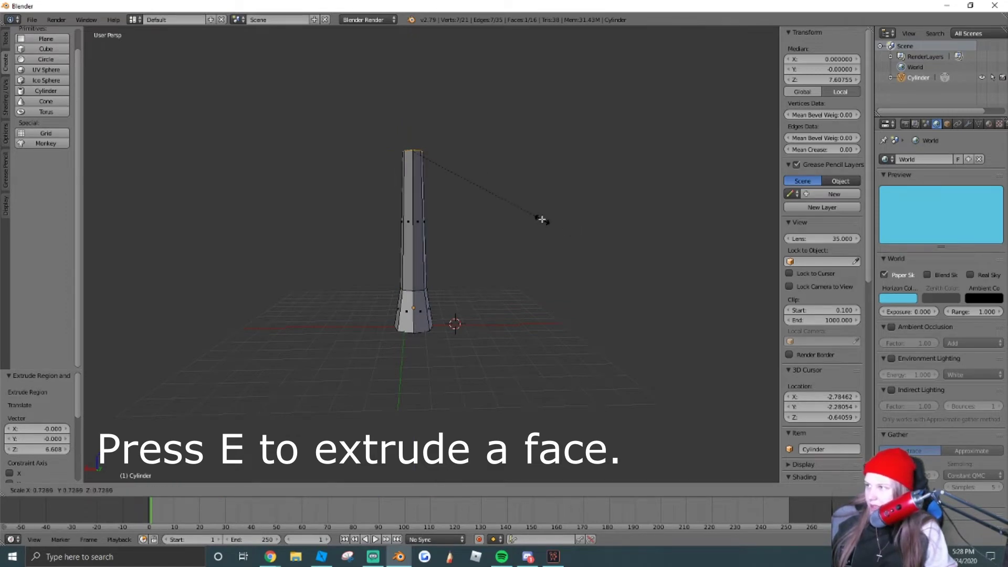
left_click(528, 210)
Extrude the trunk's top face another 3.6 units or so upward, narrow it, and clear the selection
key("e")
left_click(590, 165)
key("s")
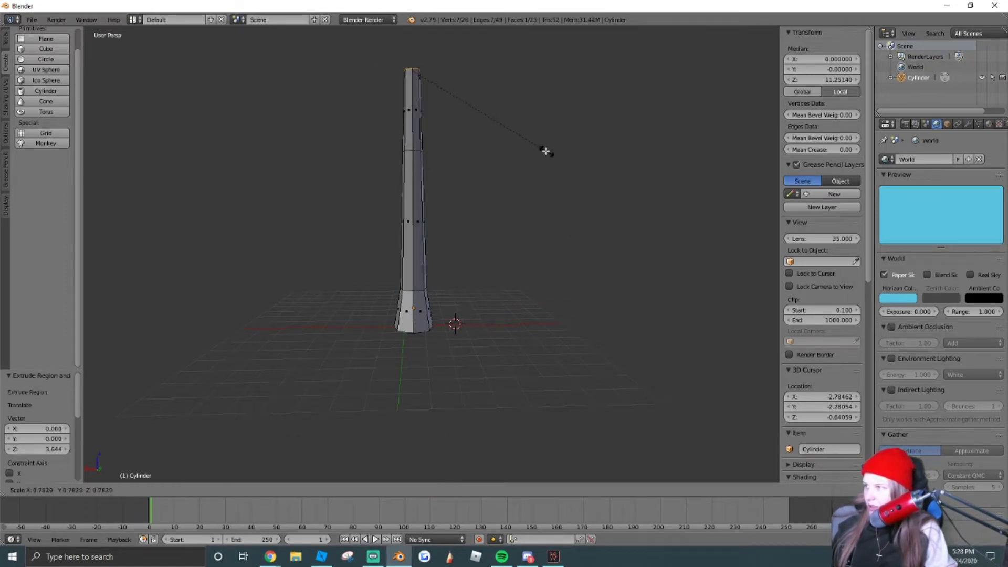
left_click(509, 135)
key("a")
Scale the trunk's upper edge loop by about 0.83 and move it about -0.57 along X to bend the trunk
key("shift+f")
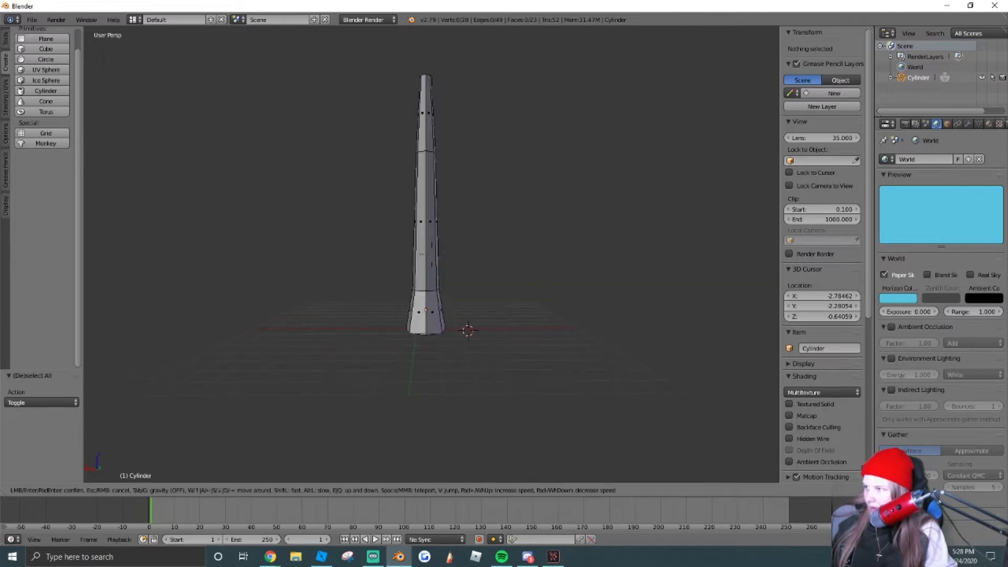
left_click(421, 263)
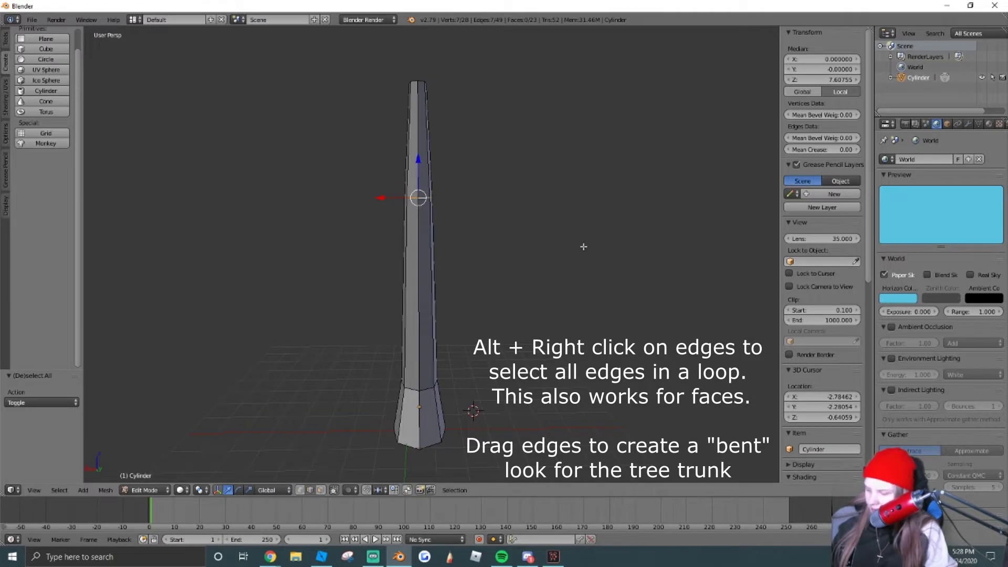
key("s")
left_click(557, 238)
key("g")
key("x")
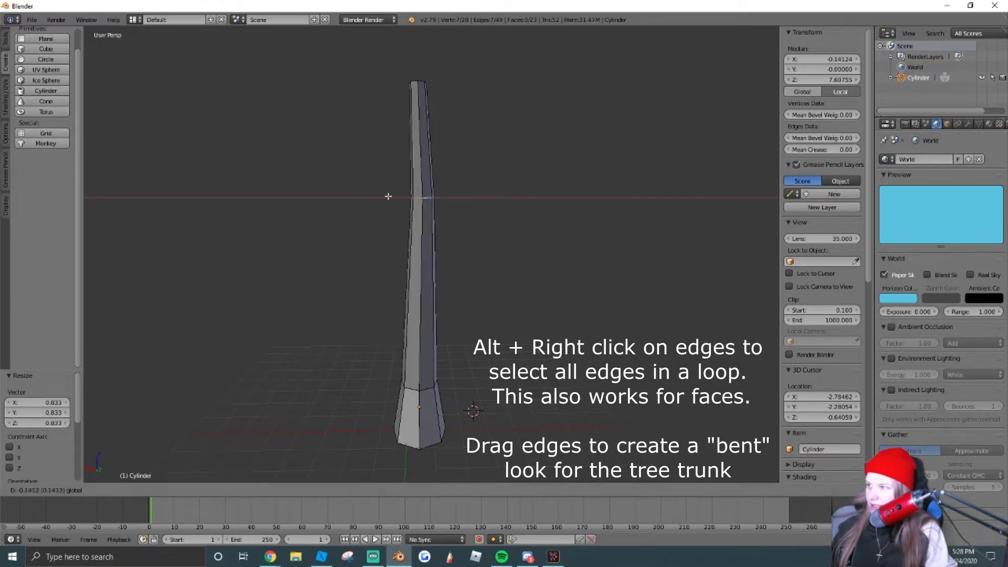
left_click(402, 198)
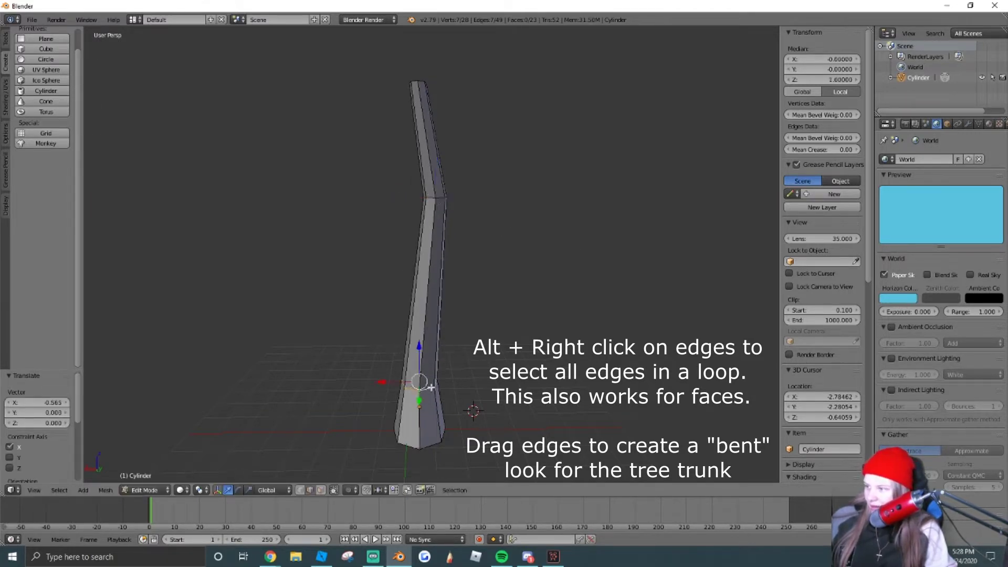
Move the trunk's upper edge loop about 0.3 along Y to bend the trunk in a second direction
key("a")
key("a")
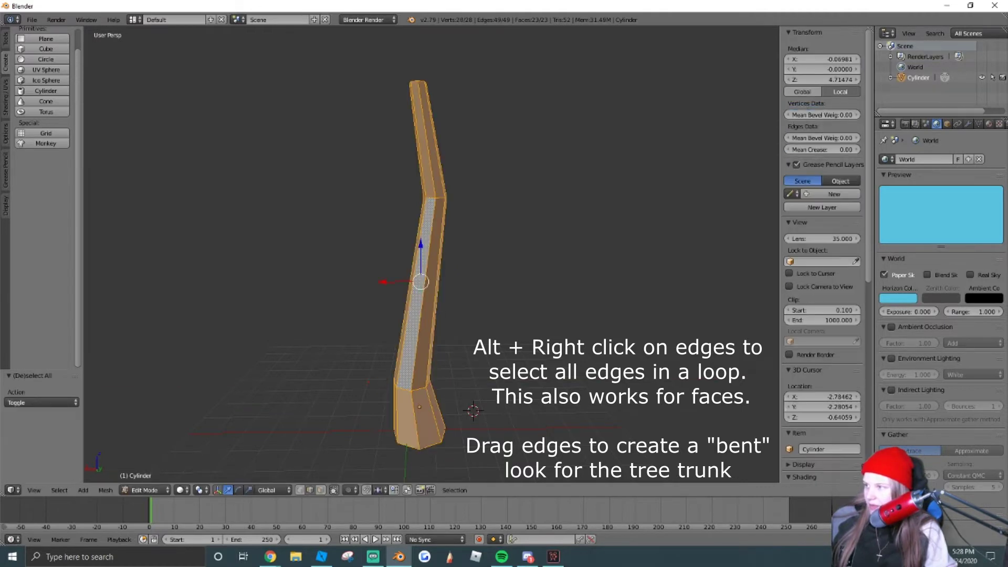
key("shift+f")
left_click(421, 223)
key("a")
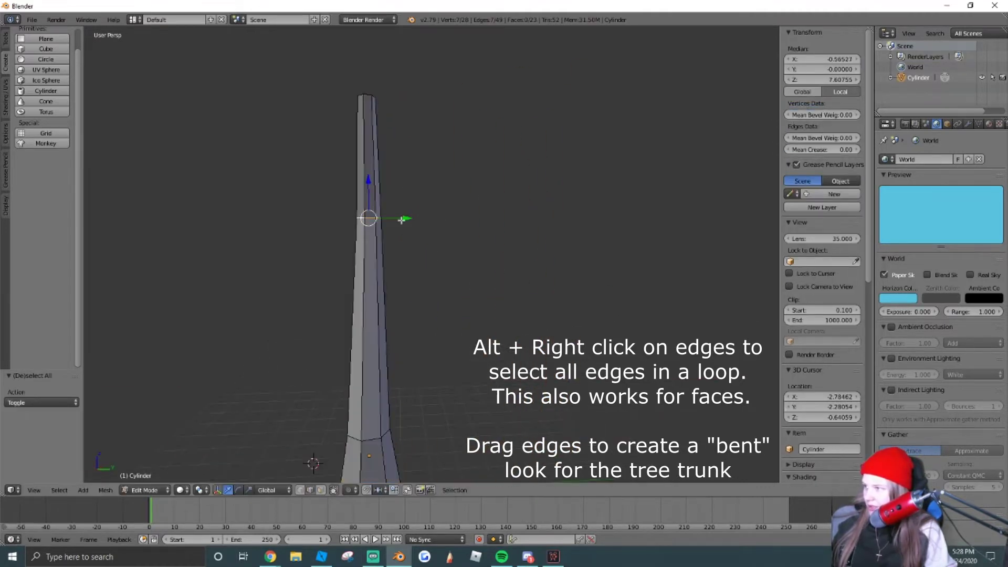
key("shift+f")
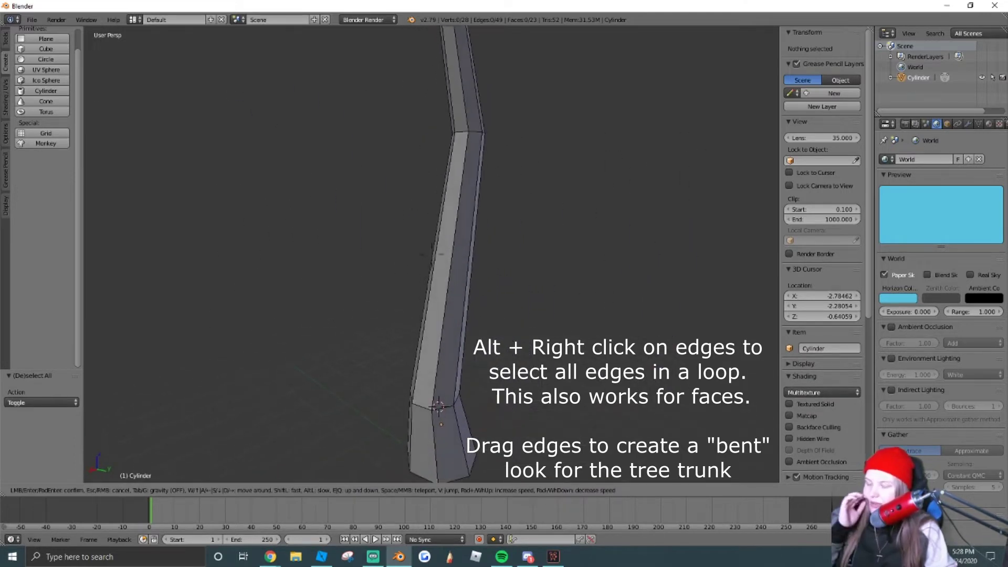
key("s")
left_click(431, 246)
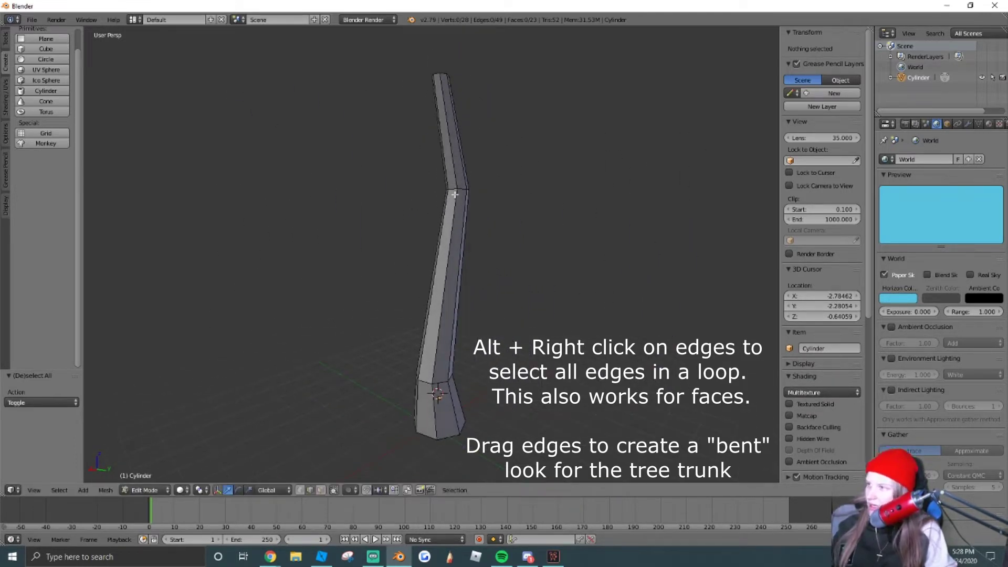
right_click(463, 186, "alt")
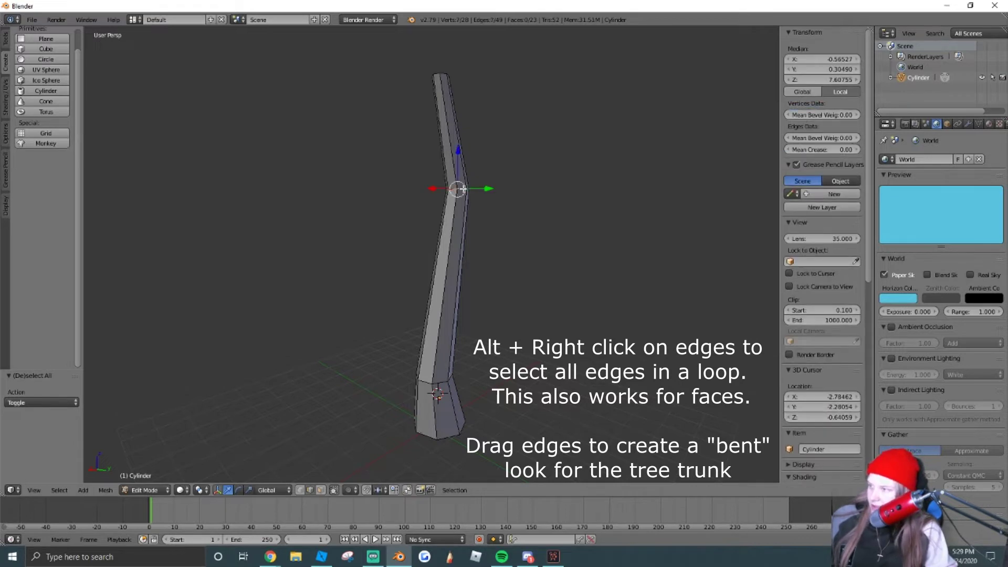
mouse_move(476, 189)
left_mouse_down()
mouse_move(493, 191)
mouse_move(472, 194)
left_mouse_up()
key("ctrl+z")
Place the 3D cursor at the trunk's upper bend and return to Object Mode
left_click(448, 200)
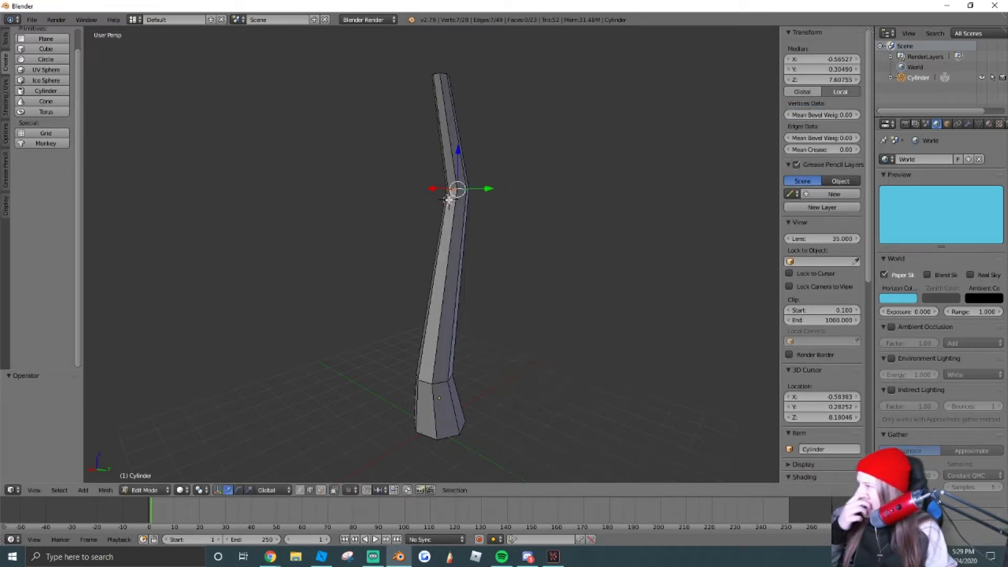
right_click(436, 384)
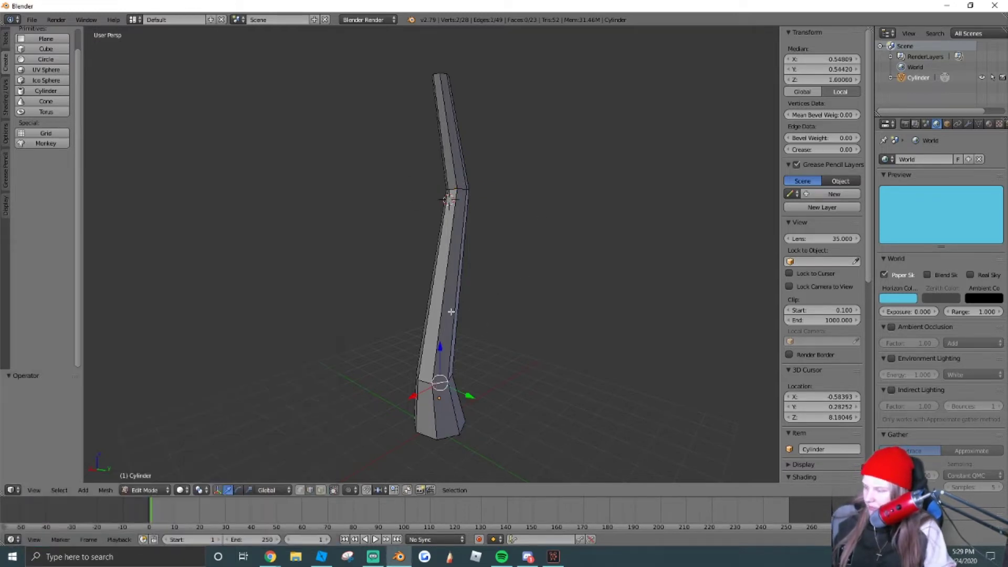
key("a")
key("shift+f")
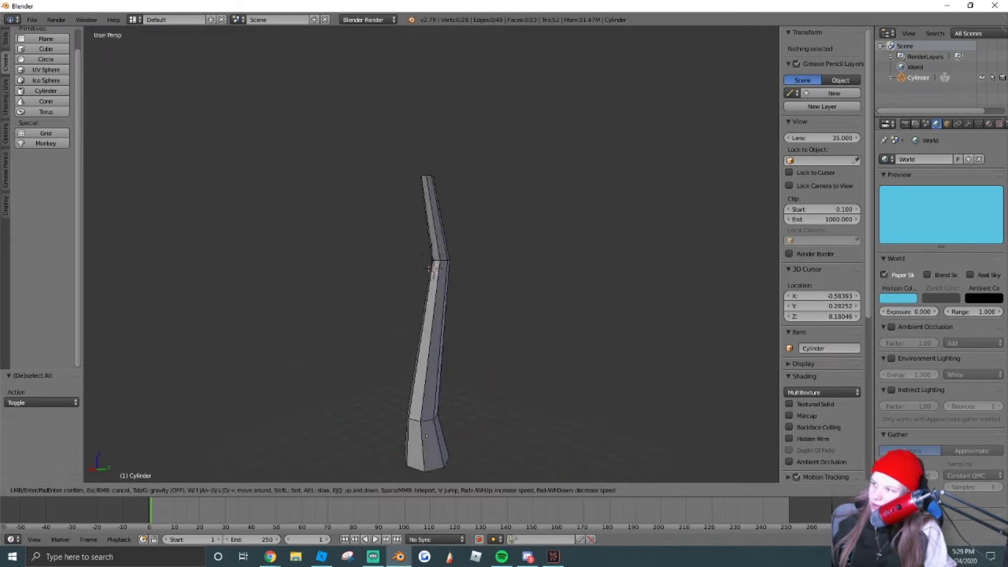
key("Return")
key("a")
left_click(144, 490)
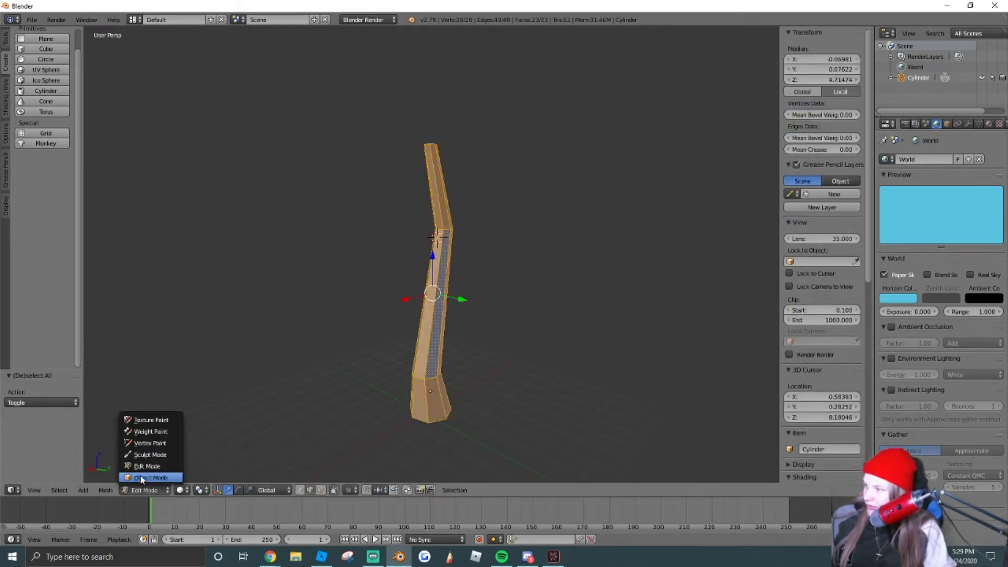
left_click(150, 477)
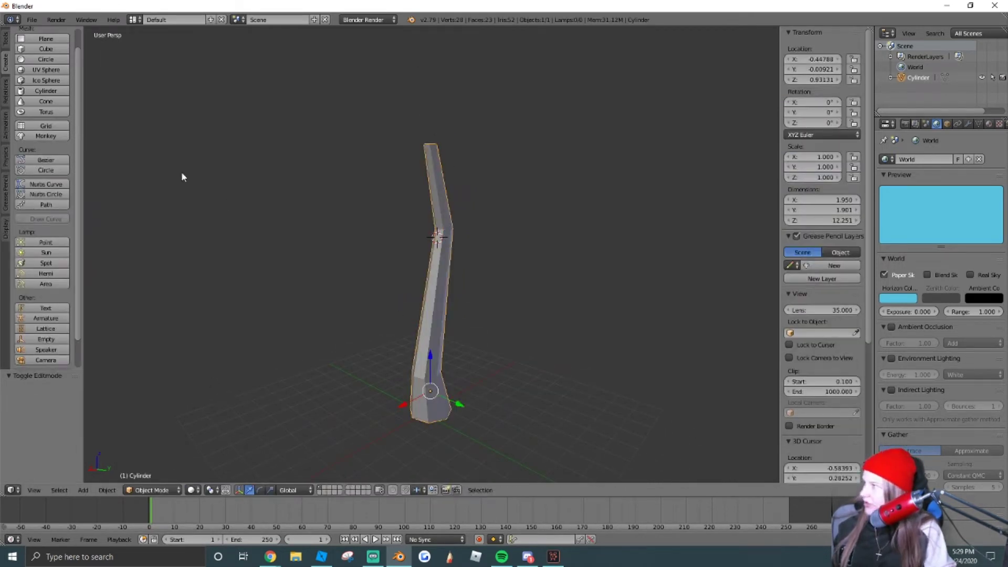
Add a second cylinder with 5 vertices at the trunk's upper bend for a branch
left_click(46, 90)
scroll(418, 305, "up", 4)
scroll(299, 336, "down", 3)
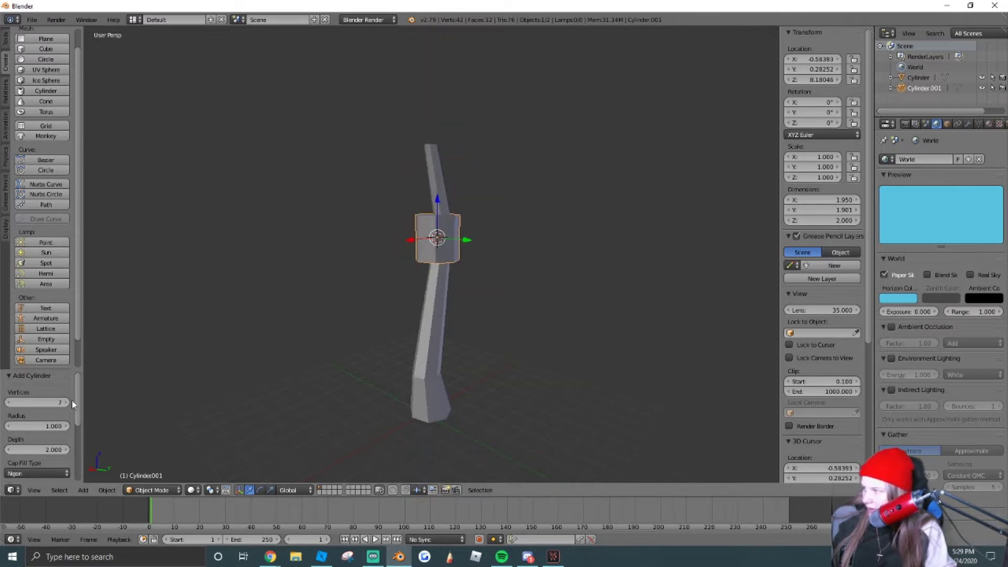
left_click_drag(62, 403, 58, 404)
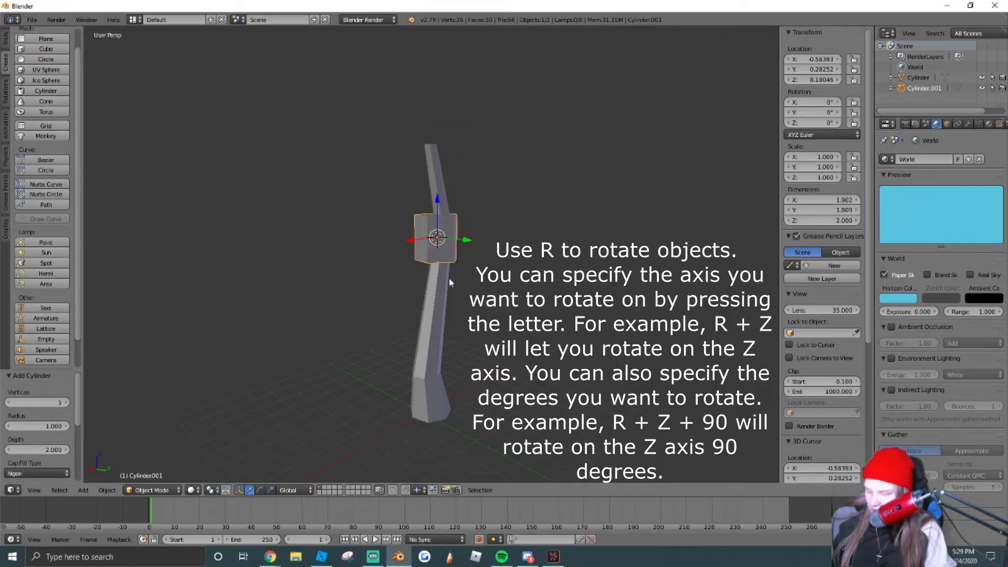
key("r")
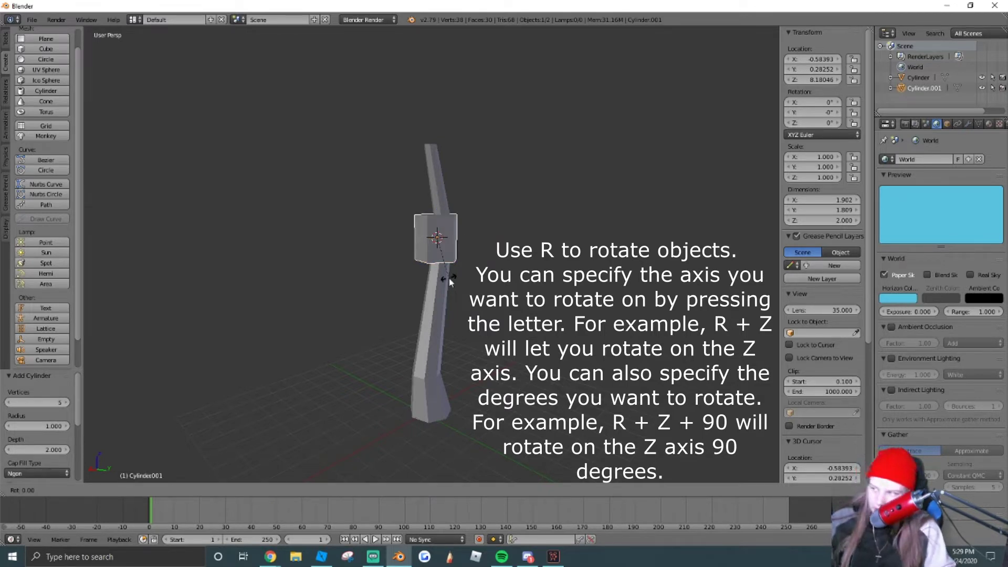
left_click(449, 278)
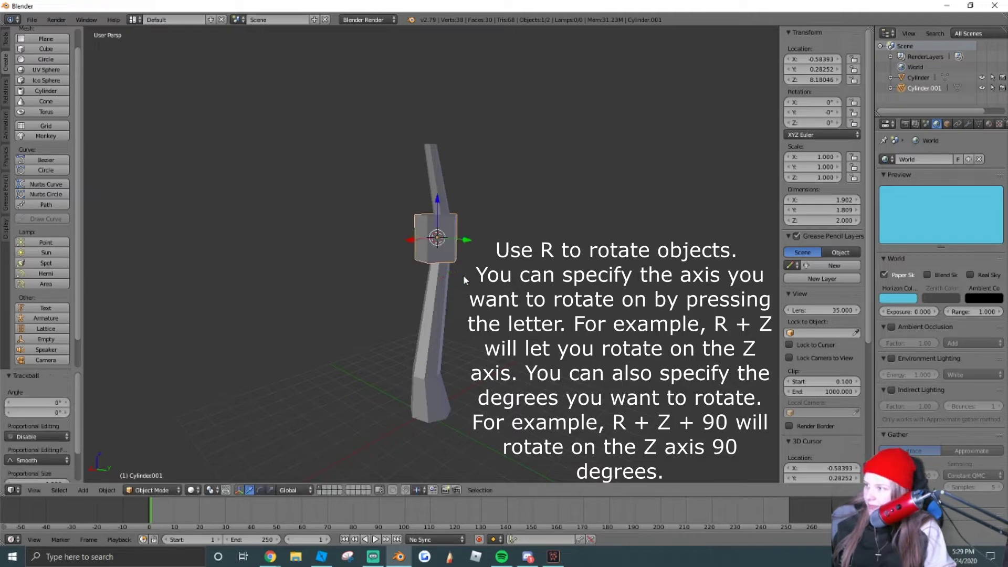
key("ctrl+z")
Rotate the branch cylinder 90 degrees about the X axis
key("r")
type("x")
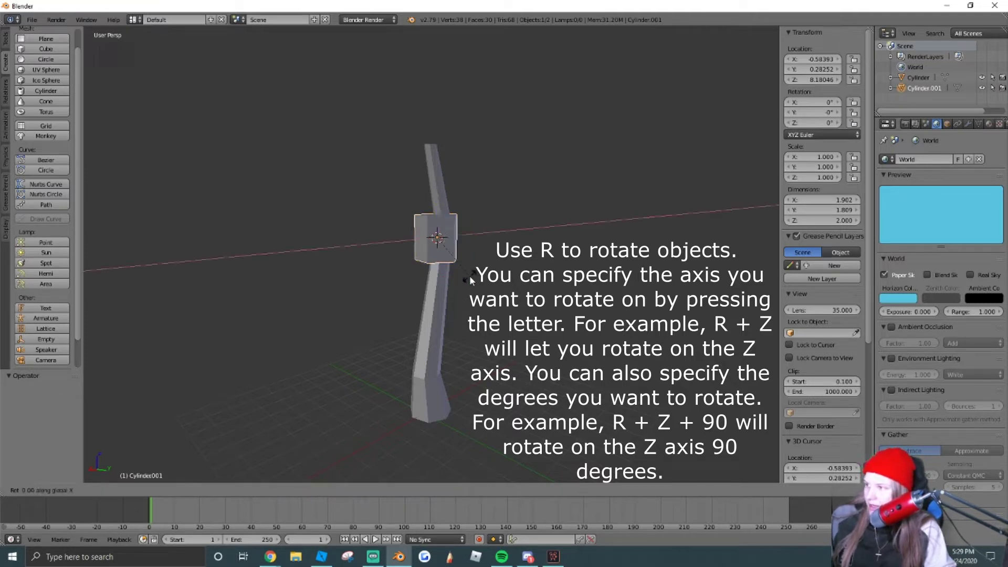
type("90")
key("Return")
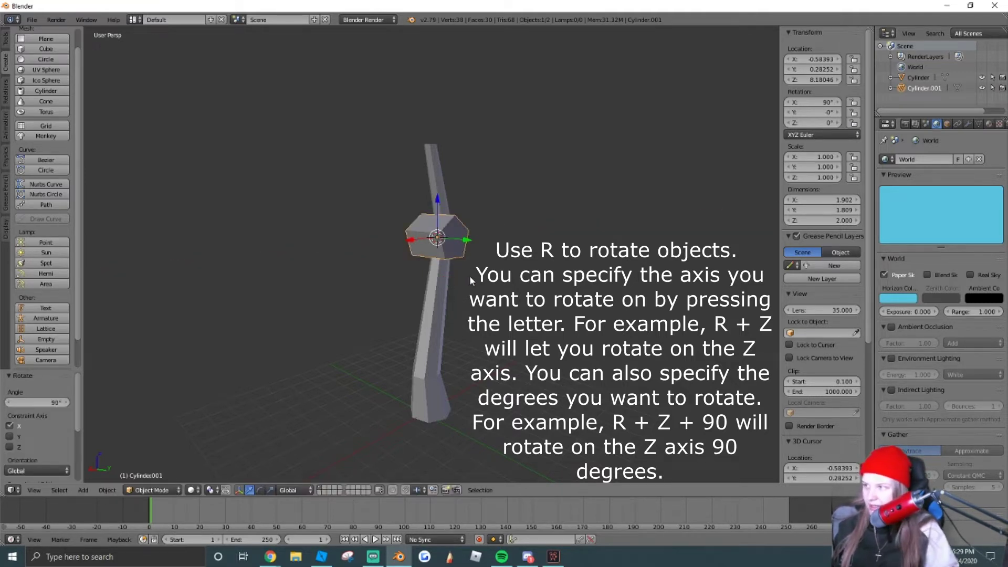
Move the branch cylinder about -0.68 along X and scale it down by about 0.243
key("shift+f")
key("w")
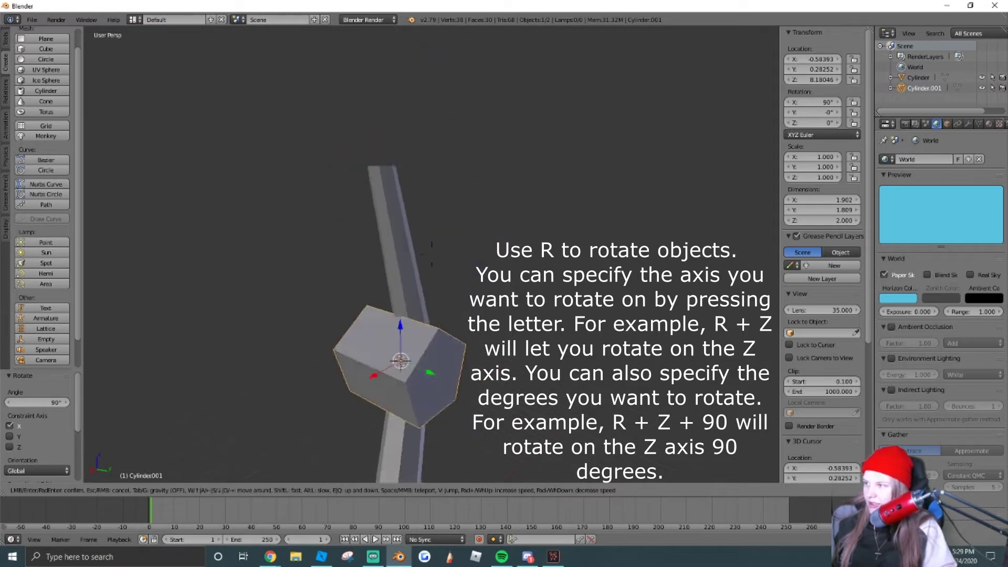
left_click(369, 259)
key("g")
key("x")
left_click(415, 289)
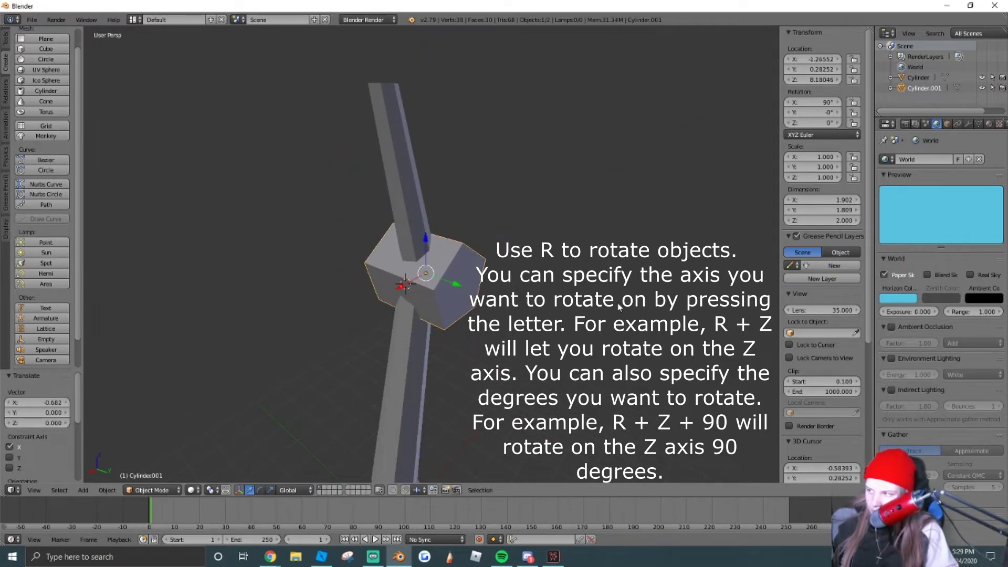
key("s")
left_click(479, 281)
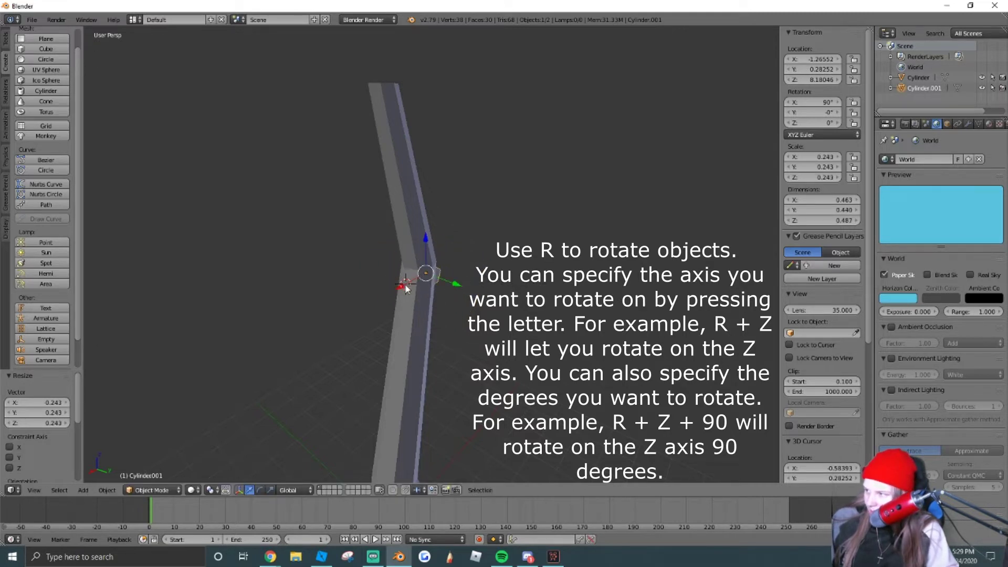
Move the branch cylinder about 0.43 along Y and lower it about 1.19 along Z against the trunk's side
key("g")
key("y")
left_click_drag(448, 298, 447, 297)
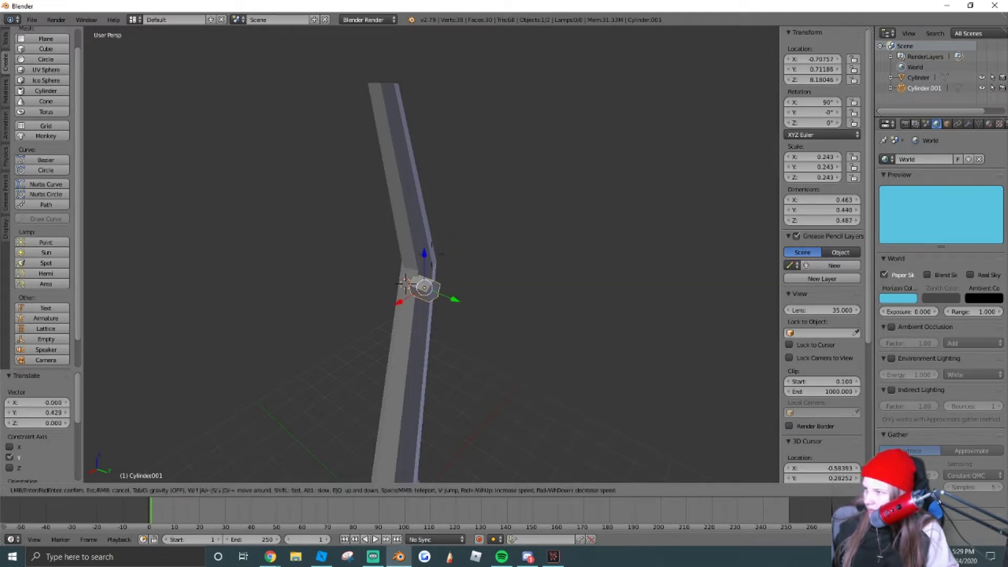
middle_click_drag(447, 297, 392, 307)
scroll(392, 307, "up", 3)
middle_click_drag(392, 308, 421, 308, "shift")
left_click_drag(421, 308, 444, 299)
left_click_drag(470, 270, 467, 345)
key("shift+f")
key("s")
key("q")
left_click(432, 255)
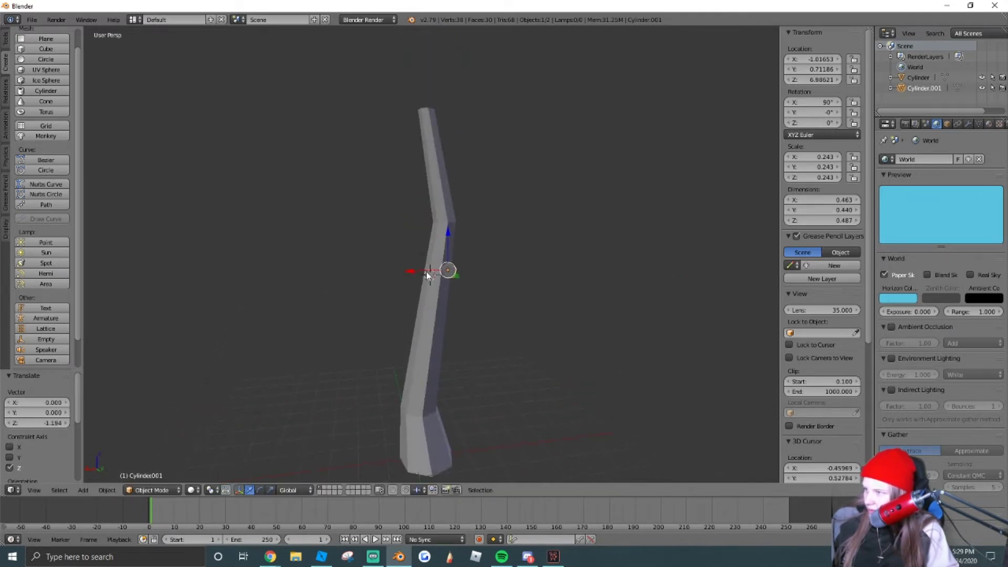
Scale the branch cylinder up by about 1.28 and move it along X to about -0.84 to seat it in the trunk
left_click_drag(426, 272, 419, 273)
key("s")
left_click(493, 278)
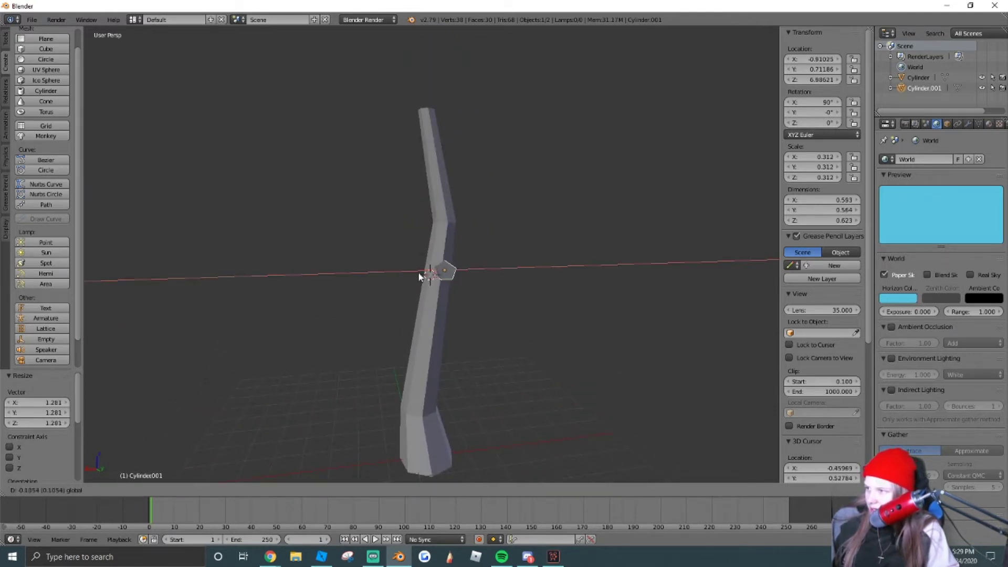
left_click(418, 275)
In Edit Mode, extrude the branch cylinder's outer end face away from the trunk and scale the new end by about 0.49
left_click(152, 490)
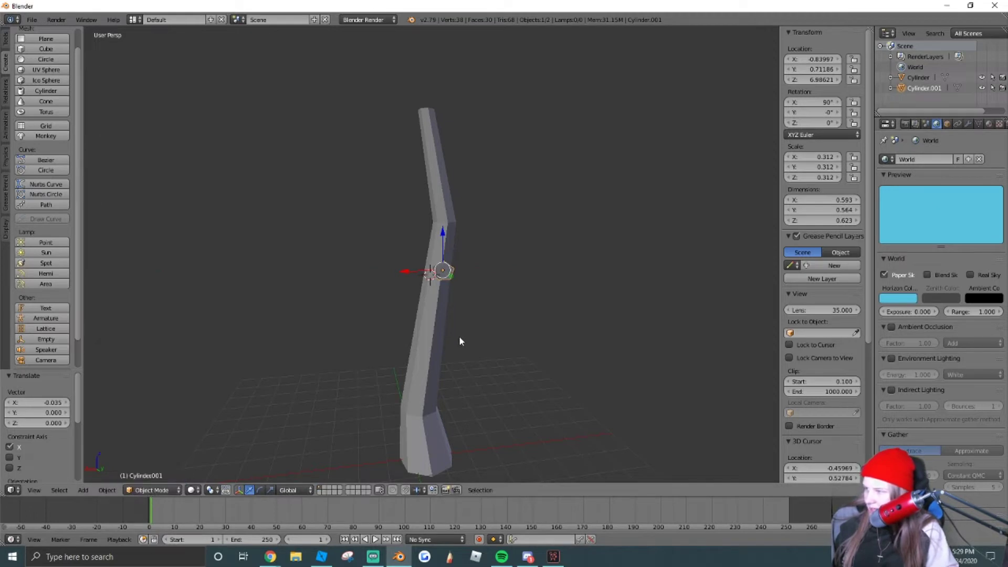
key("Tab")
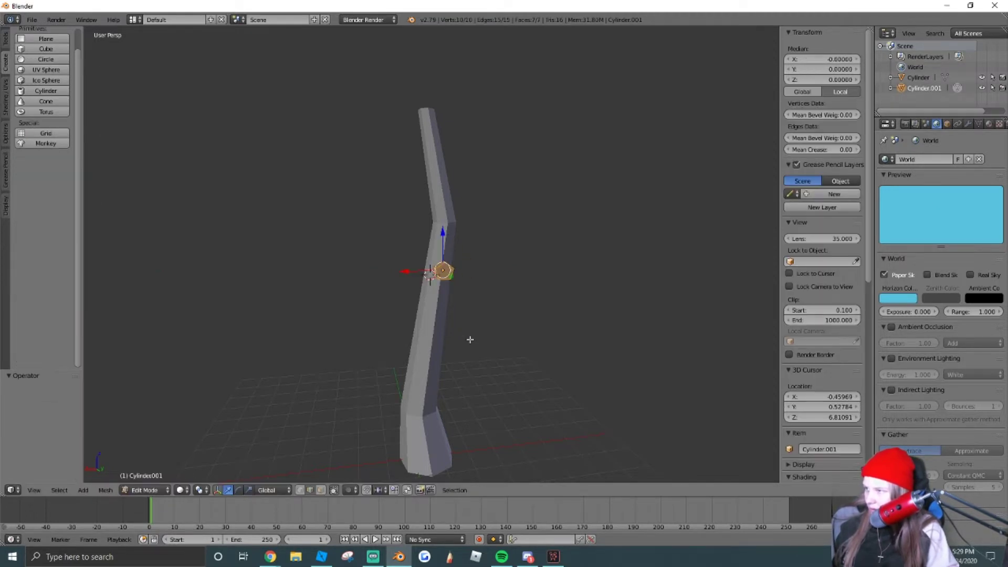
key("k")
scroll(479, 338, "up", 6)
middle_click_drag(479, 337, 565, 294)
key("Escape")
right_click(290, 235)
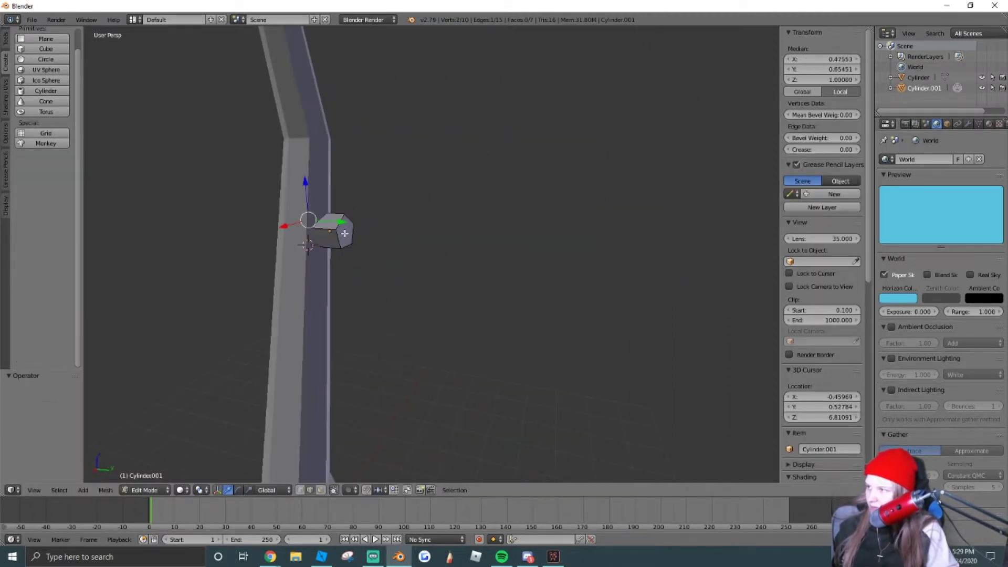
key("a")
right_click(349, 237)
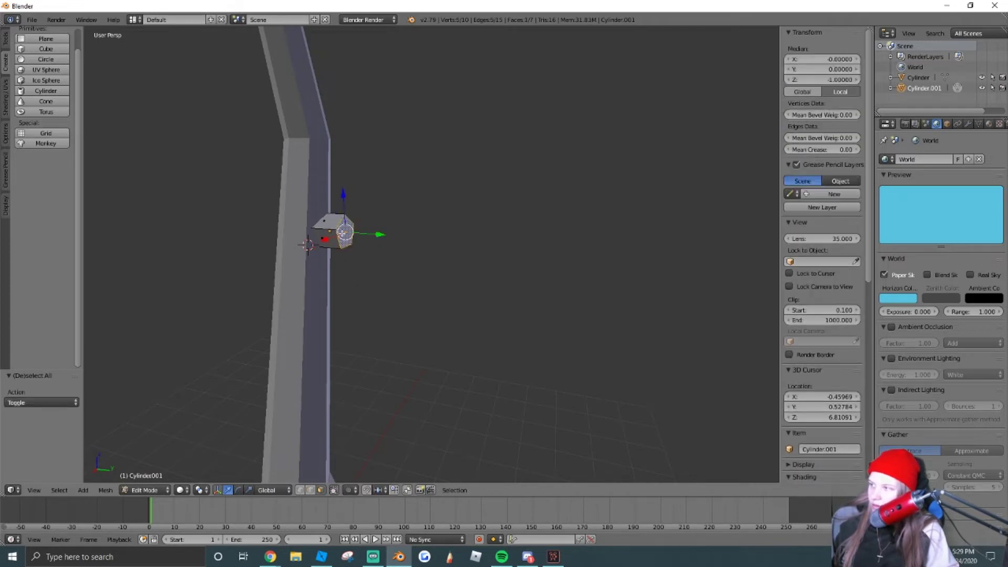
key("e")
left_click(630, 252)
key("s")
left_click(635, 250)
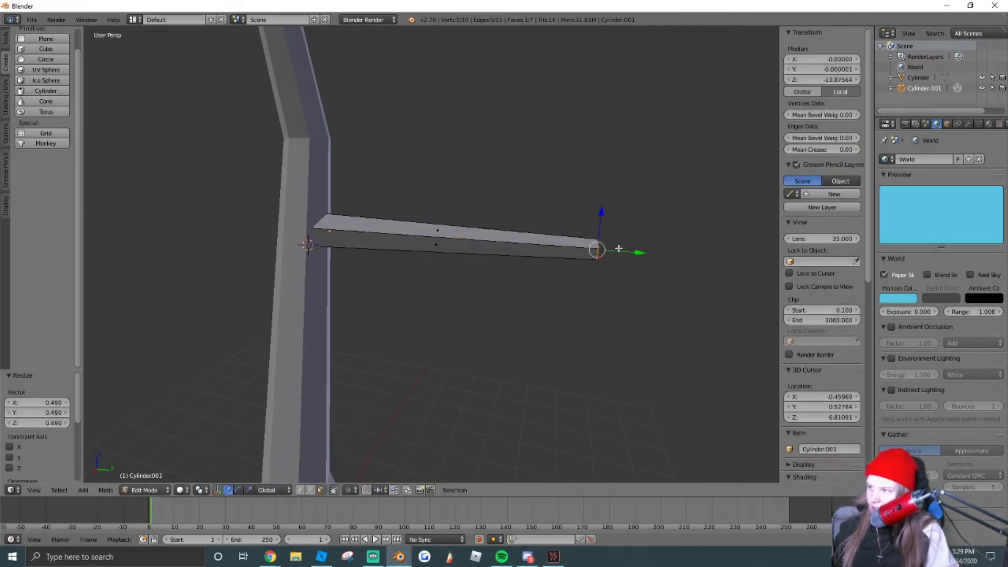
Shorten the branch by moving its end face about -2.69 along Y, and rescale the end face to thicken the branch
key("g")
key("y")
left_click(475, 227)
key("s")
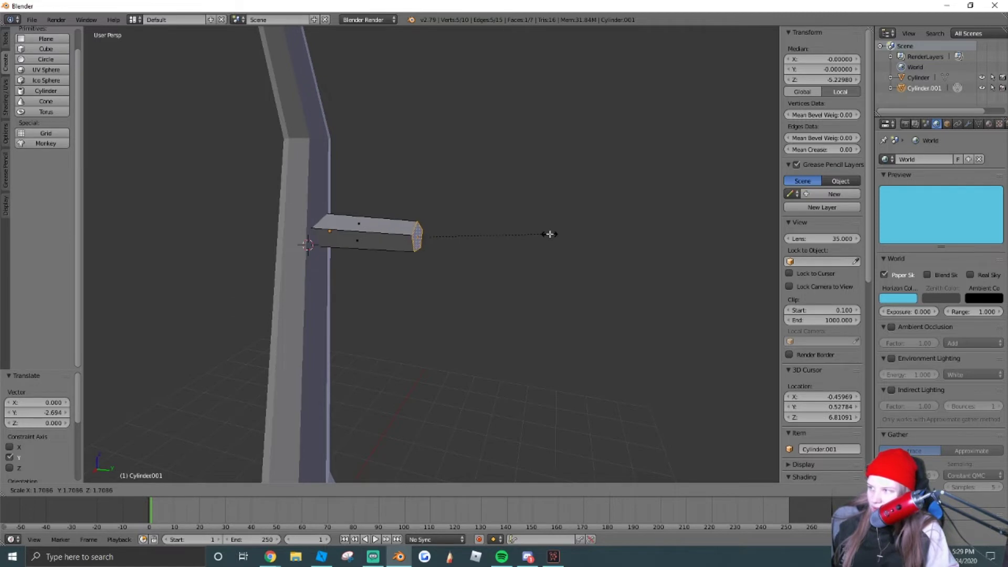
left_click(550, 234)
mouse_move(459, 241)
left_mouse_down()
mouse_move(446, 241)
mouse_move(476, 238)
left_mouse_up()
key("s")
left_click(487, 243)
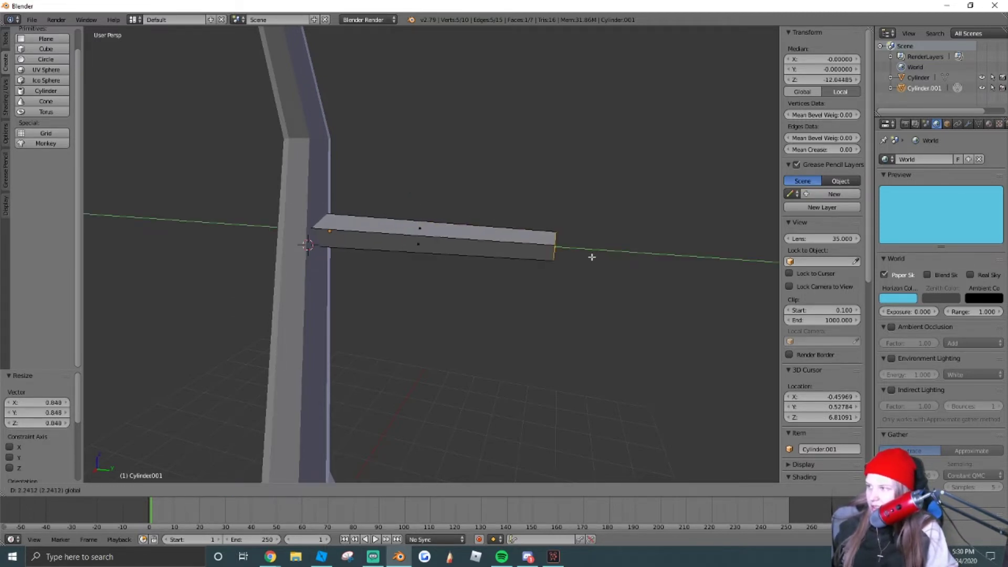
left_click(620, 263)
key("g")
key("y")
key("y")
left_click(720, 273)
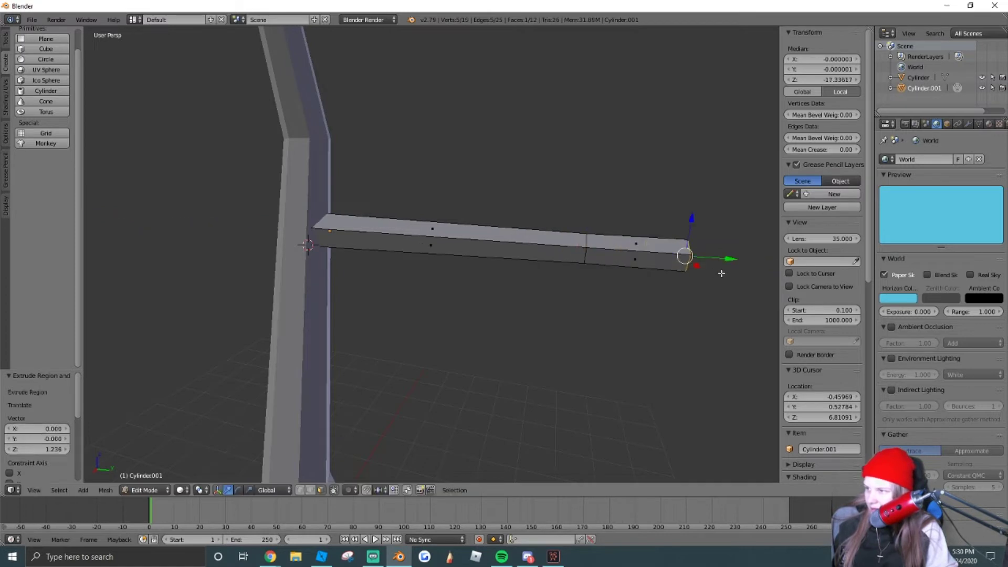
key("ctrl+z")
key("ctrl+z")
Move the branch's end face farther out along Y and scale it by about 0.71 to taper the branch
key("g")
key("y")
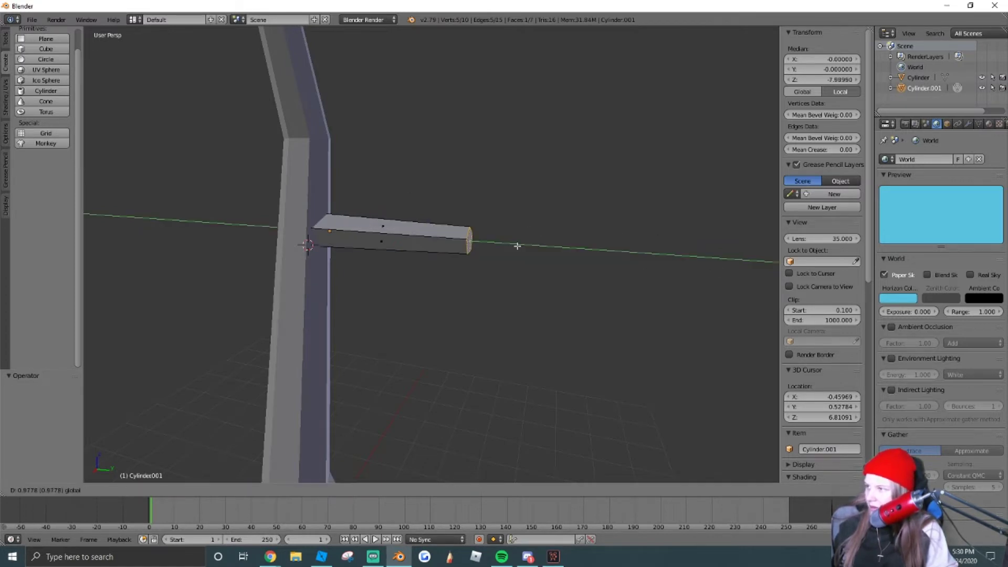
left_click(531, 245)
key("s")
left_click(513, 243)
Extrude a tip segment from the branch's end face, scale its end by about 0.74 and pull it slightly back along Y
key("e")
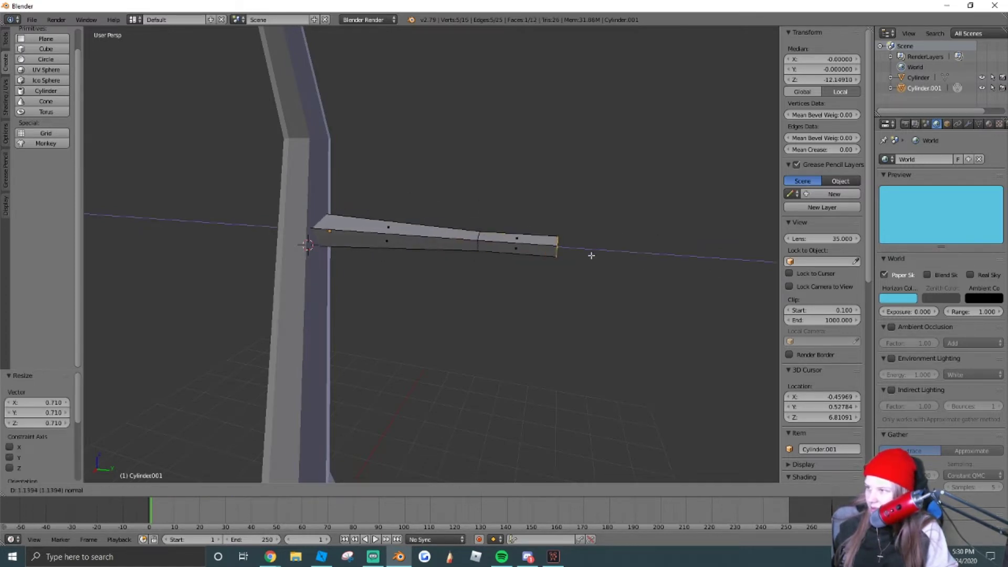
left_click(590, 255)
key("s")
left_click(592, 255)
key("g")
key("y")
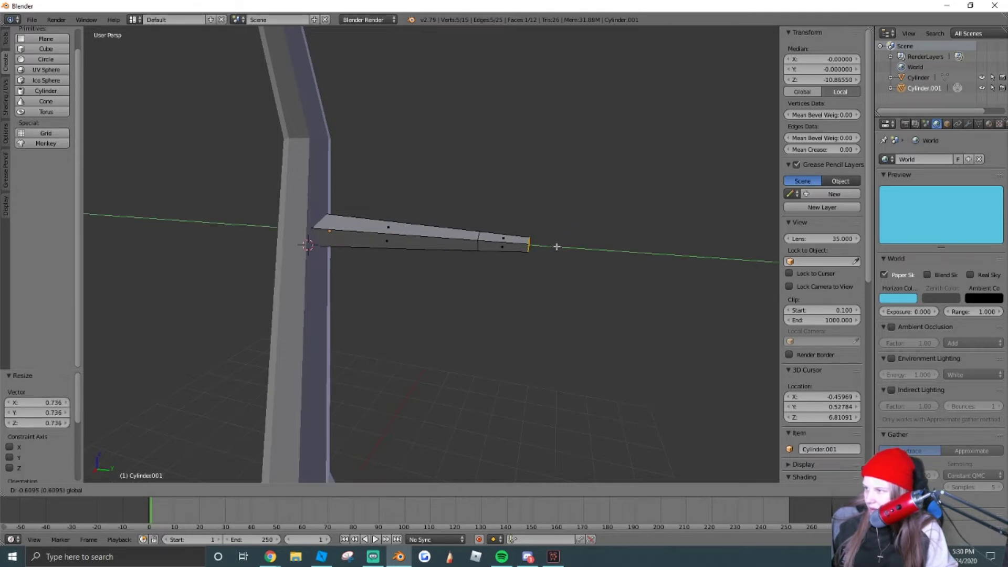
left_click(569, 248)
key("a")
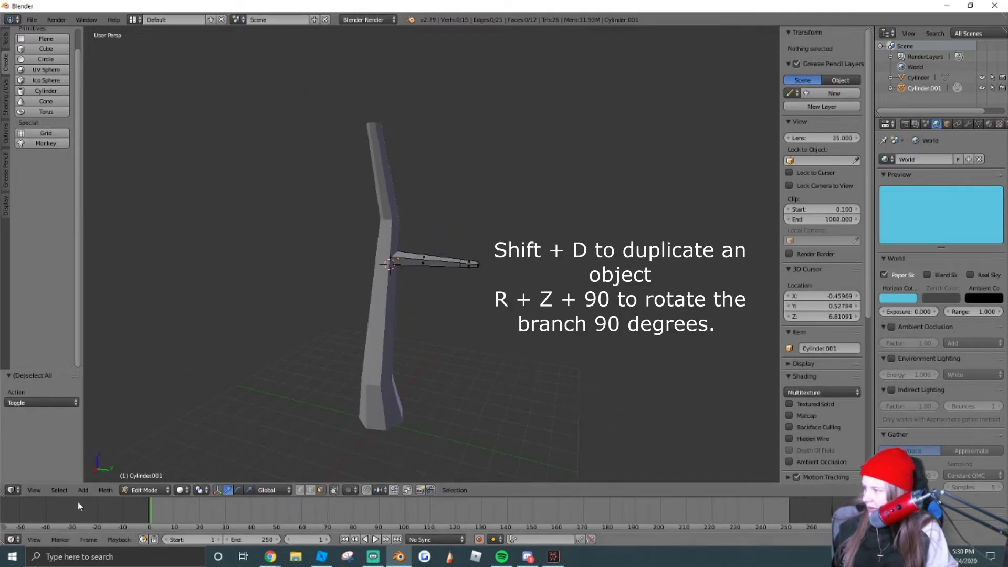
Duplicate the branch in Object Mode, keeping the copy in place, and rotate the copy 90 degrees about the Z axis
key("Tab")
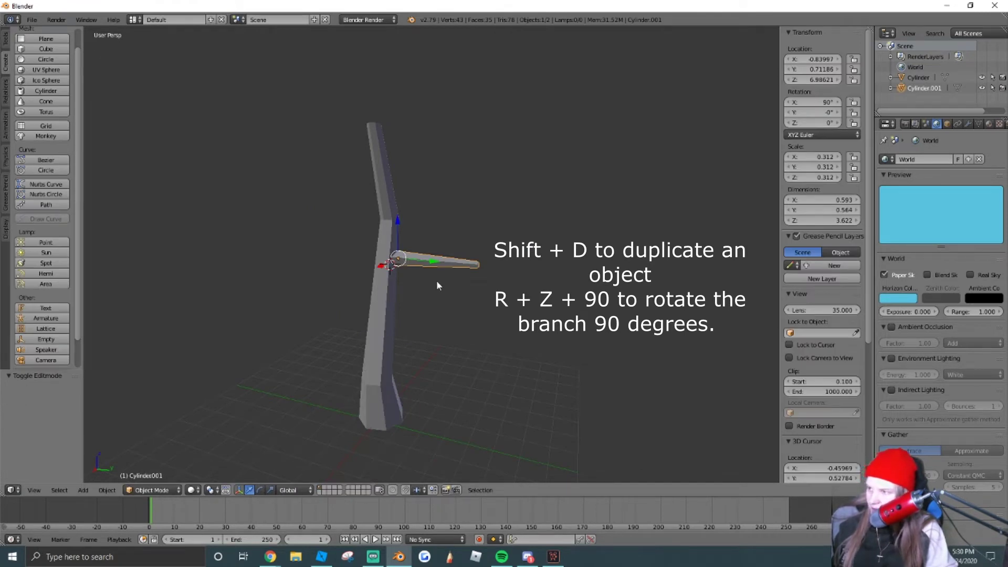
key("shift+d")
right_click(436, 280)
key("r")
key("z")
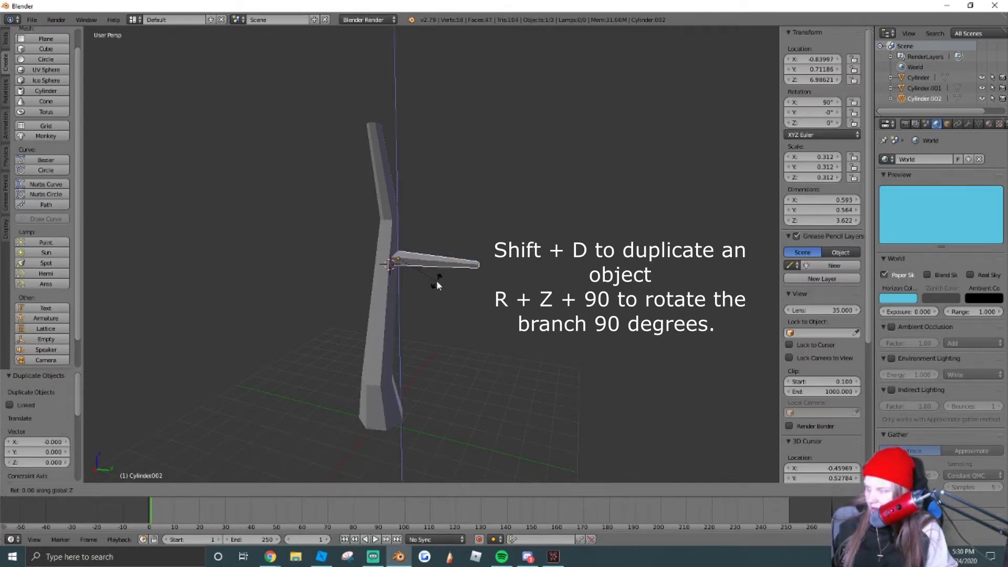
type("90")
key("Return")
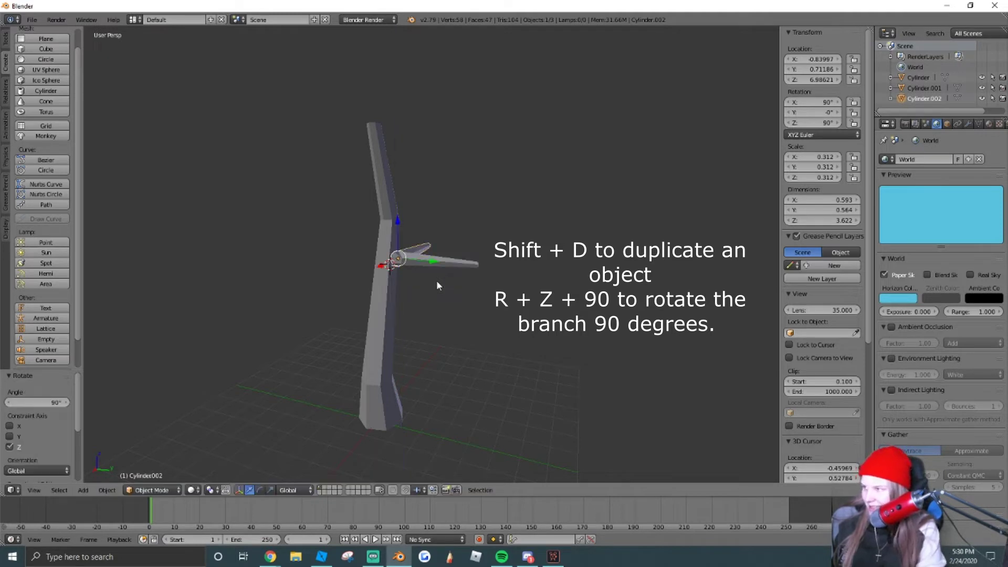
Lower the duplicated branch about 2.36 along Z on the trunk
key("shift+f")
key("w")
key("s")
key("d")
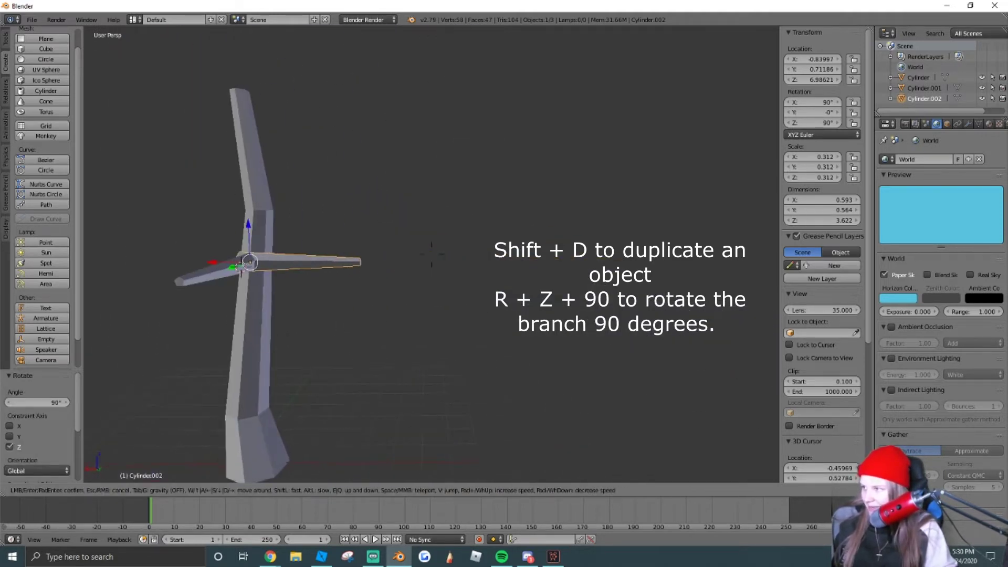
key("w")
left_click(431, 255)
left_click_drag(347, 232, 363, 360)
Move the duplicated branch along Y to about 0.014 so its base sits in the trunk
key("shift+f")
key("s")
key("d")
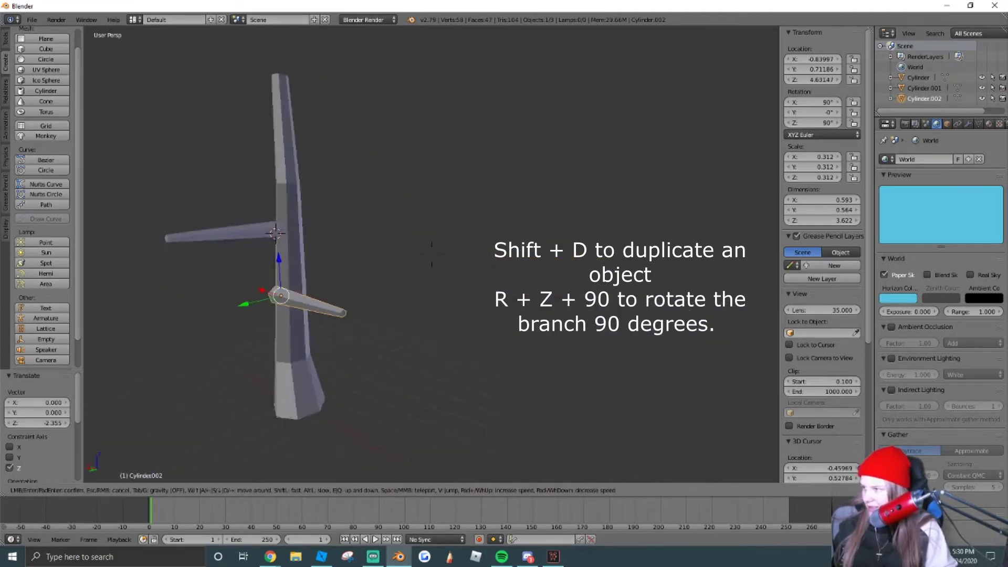
key("w")
left_click(432, 255)
left_click_drag(394, 321, 419, 317)
key("shift+f")
key("s")
key("a")
key("w")
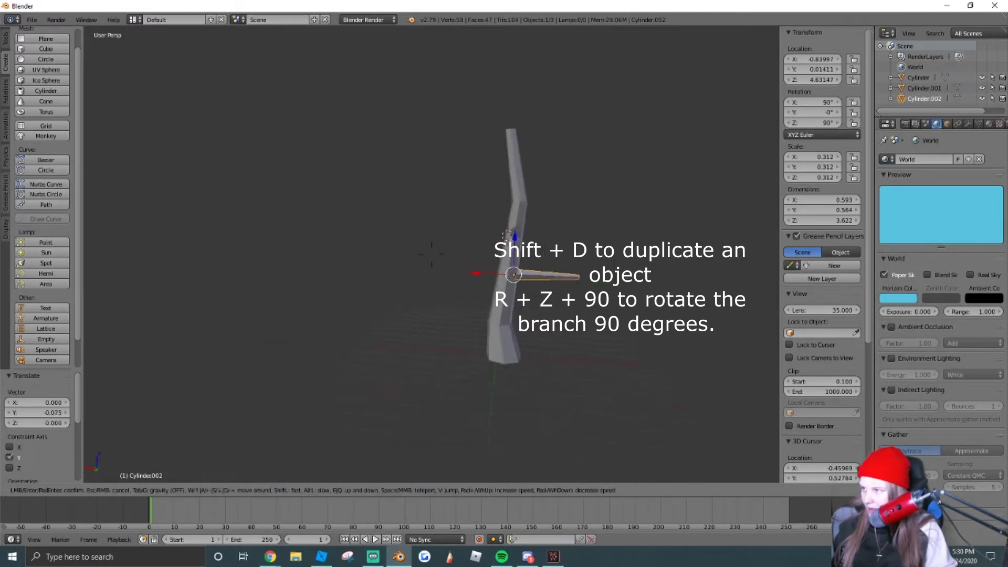
left_click(431, 255)
In Edit Mode, scale the entire lower branch by about 0.67 and move it along X back against the trunk
left_click(154, 491)
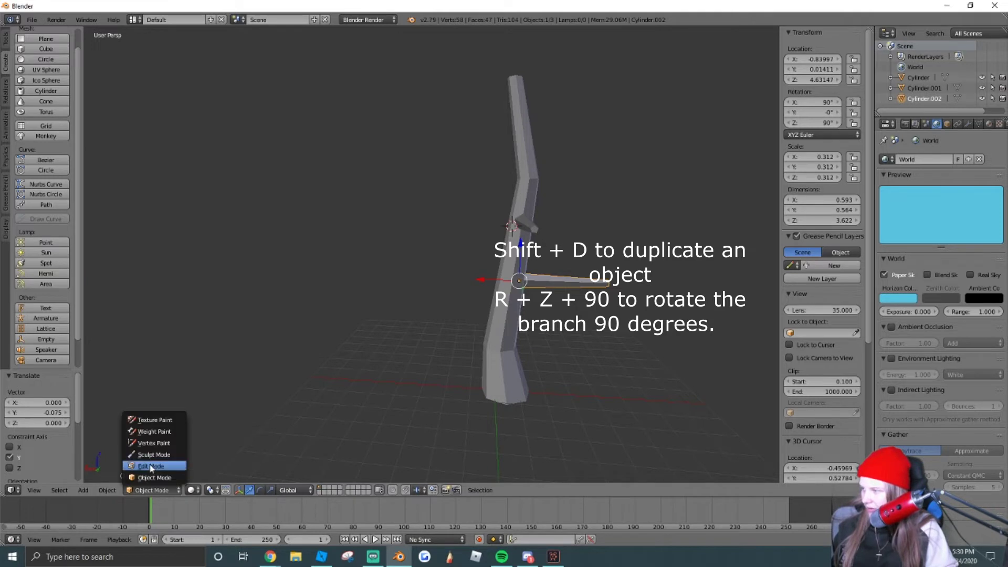
left_click(157, 459)
key("shift+f")
left_click(301, 112)
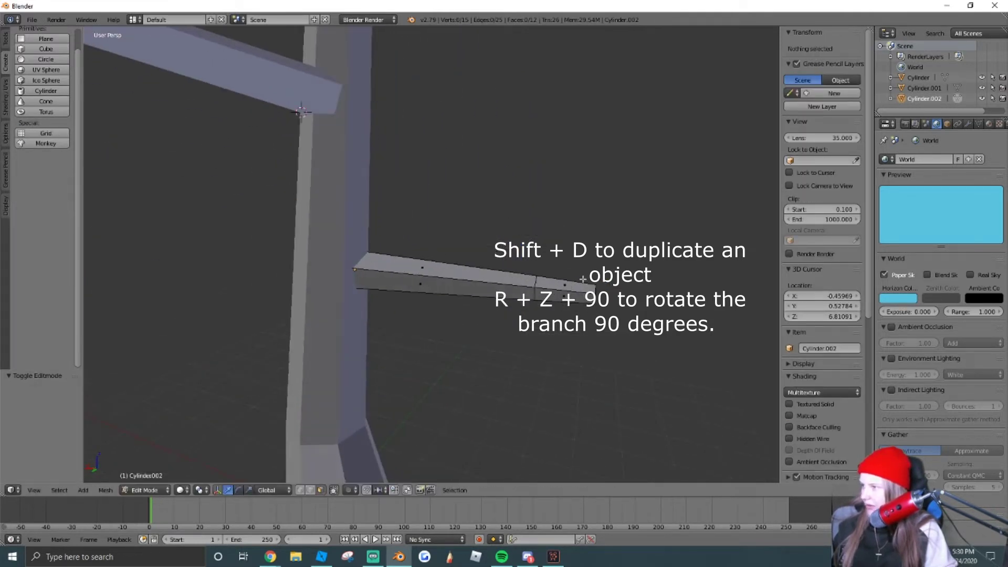
key("a")
key("s")
left_click(564, 282)
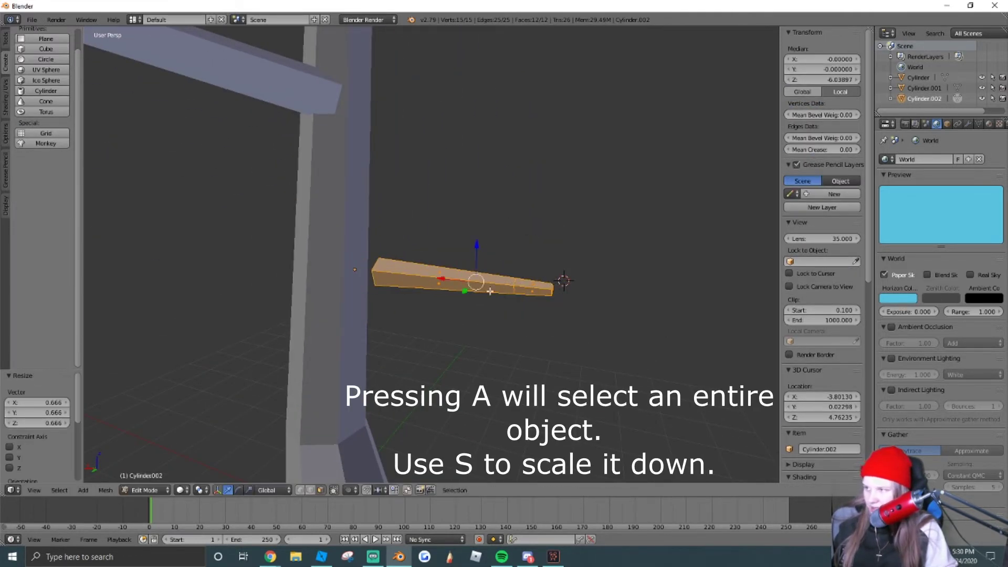
mouse_move(443, 279)
left_mouse_down()
mouse_move(421, 276)
mouse_move(444, 288)
left_mouse_up()
key("a")
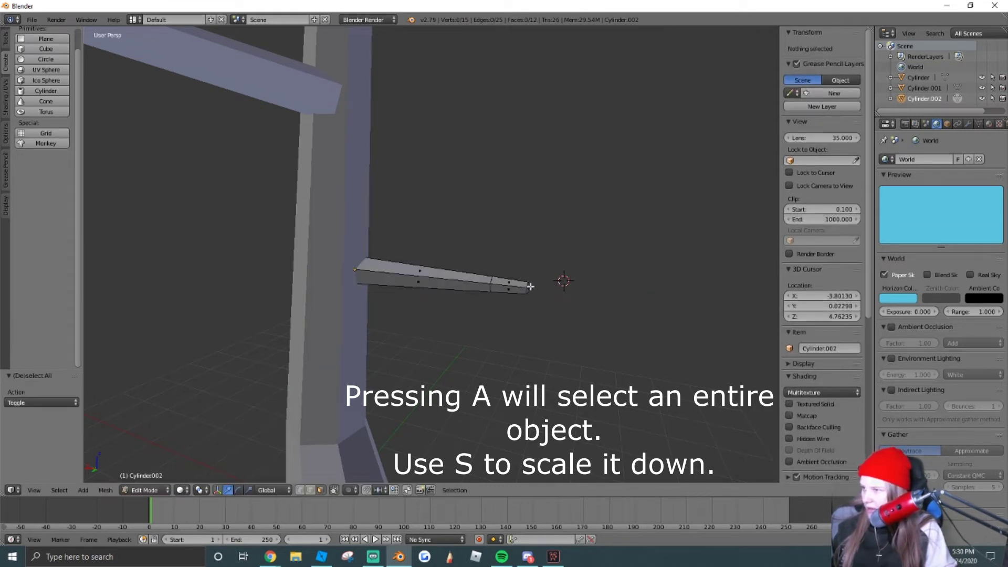
Extend the lower branch's end face about -0.87 along X and raise it along Z to bend the tip upward
right_click(529, 287)
left_click_drag(502, 286, 579, 279)
left_click_drag(610, 271, 610, 272)
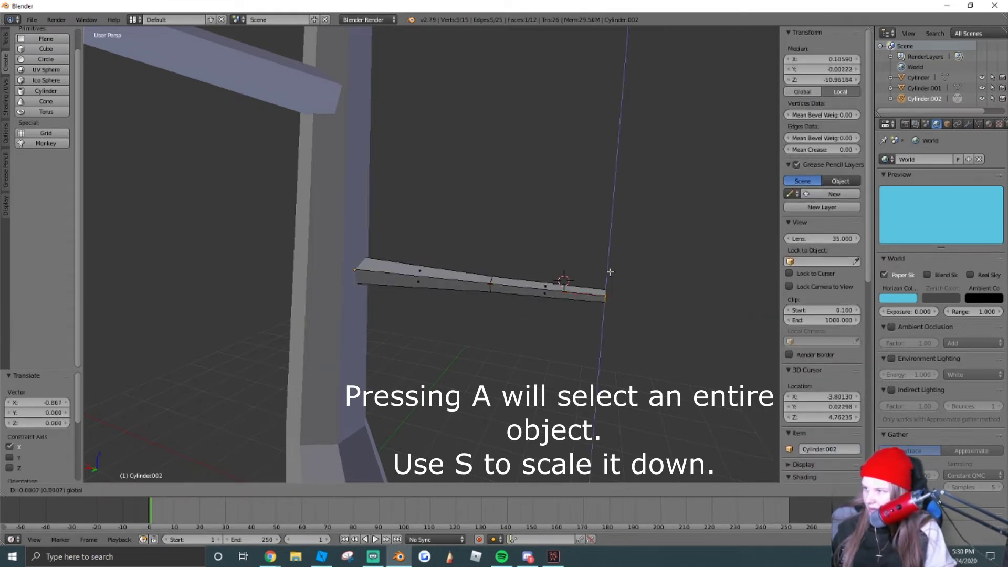
left_click(609, 275)
key("g")
key("x")
left_click(585, 302)
key("a")
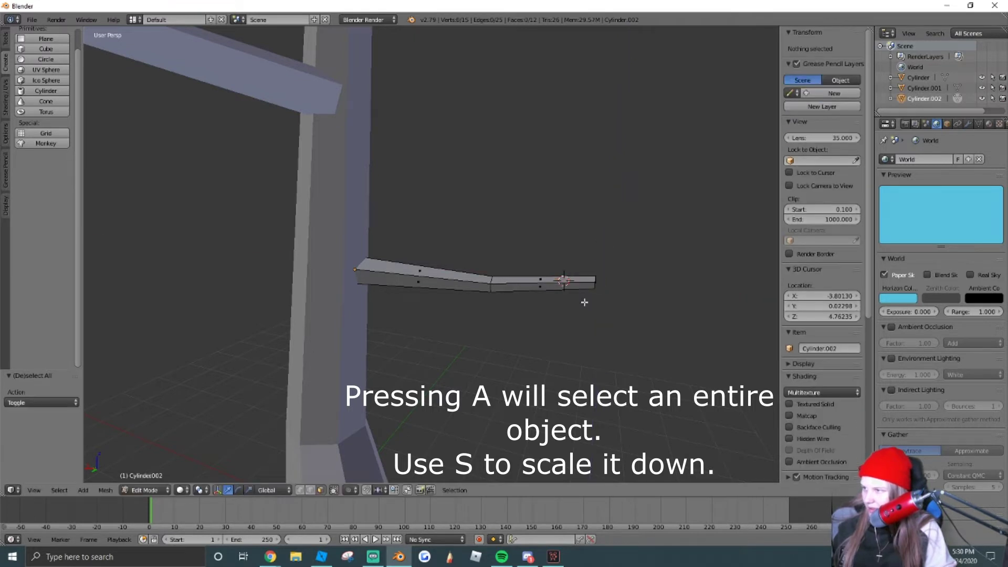
Return to Object Mode, duplicate the lower branch and move the copy about -2.3 along Y away from the trunk
left_click(146, 490)
left_click(150, 477)
key("shift+f")
key("s")
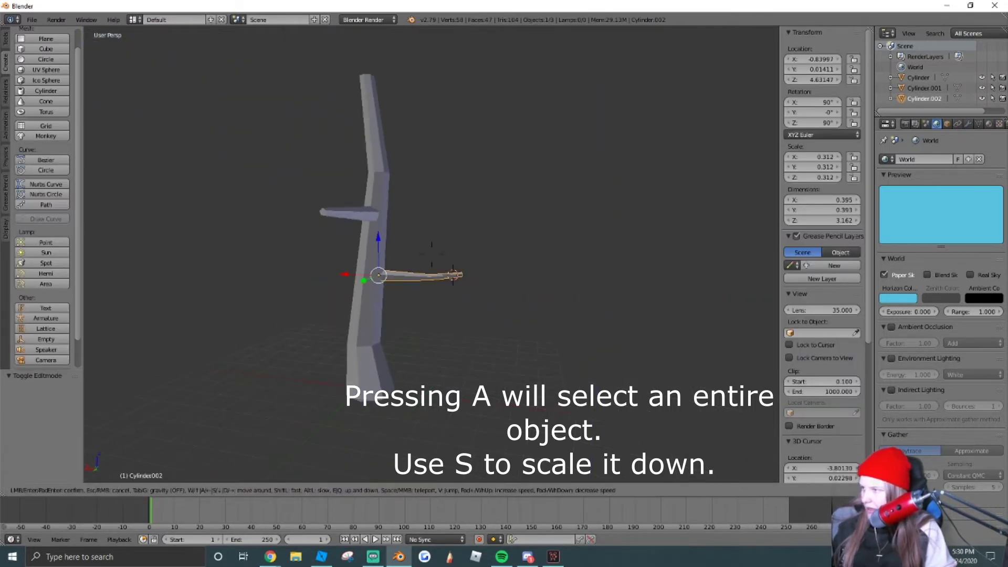
left_click(321, 190)
key("shift+f")
key("w")
key("s")
key("w")
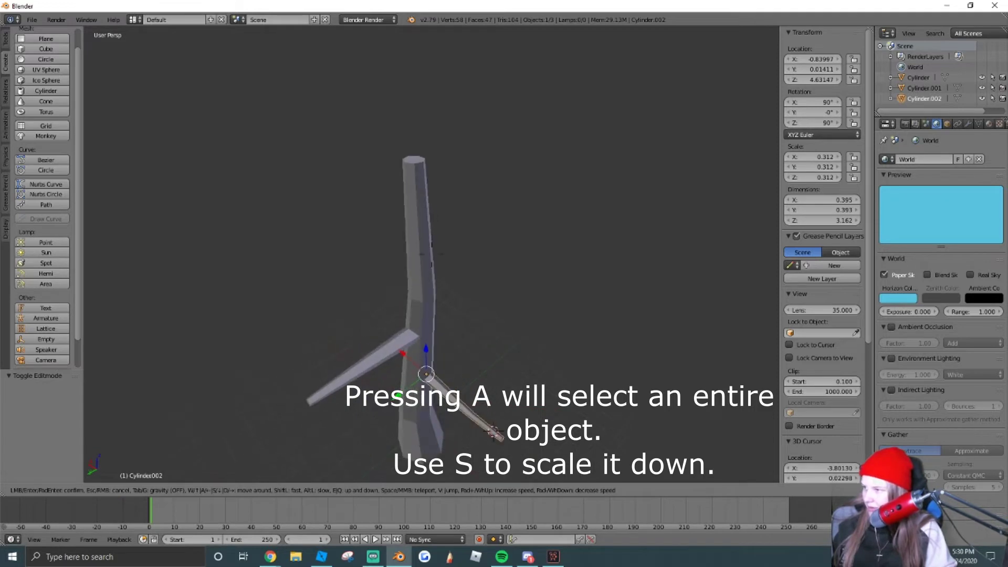
left_click(434, 264)
key("shift+d")
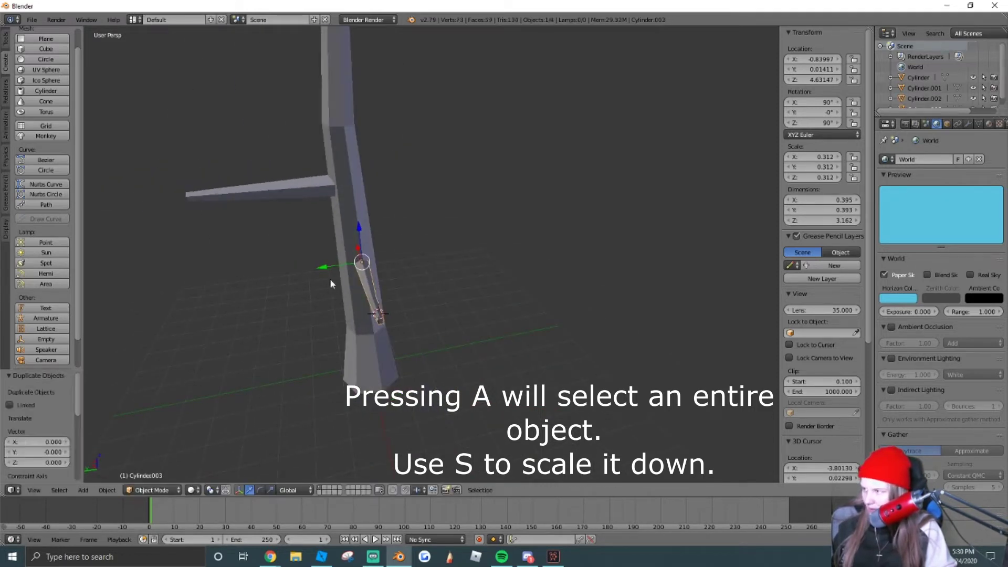
key("y")
left_click(403, 260)
Rotate the duplicated branch 90° about the Z axis
type("z")
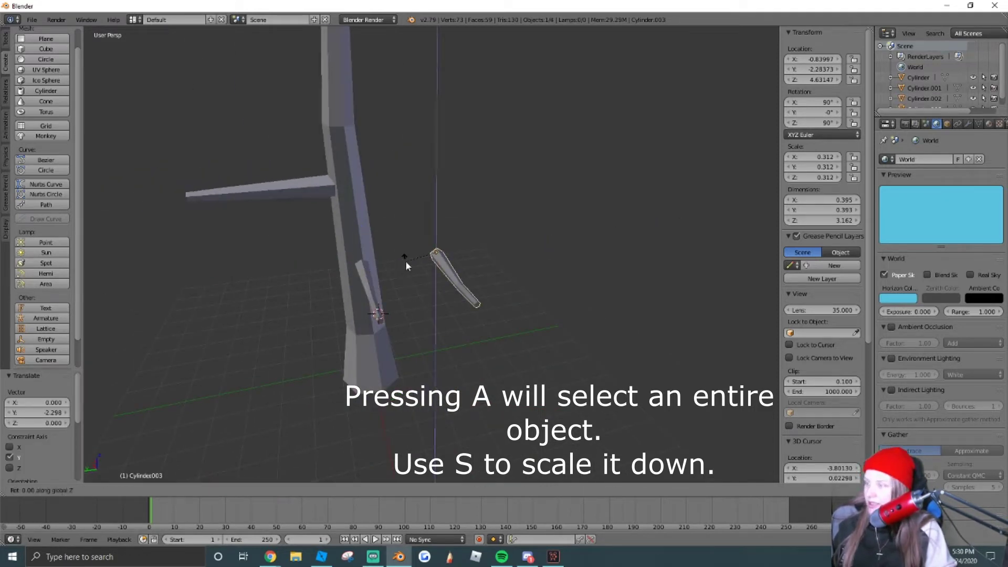
type("90")
key("Return")
Raise the rotated branch about 4.34 along Z and move it about 2.37 along Y into the upper trunk
key("shift+f")
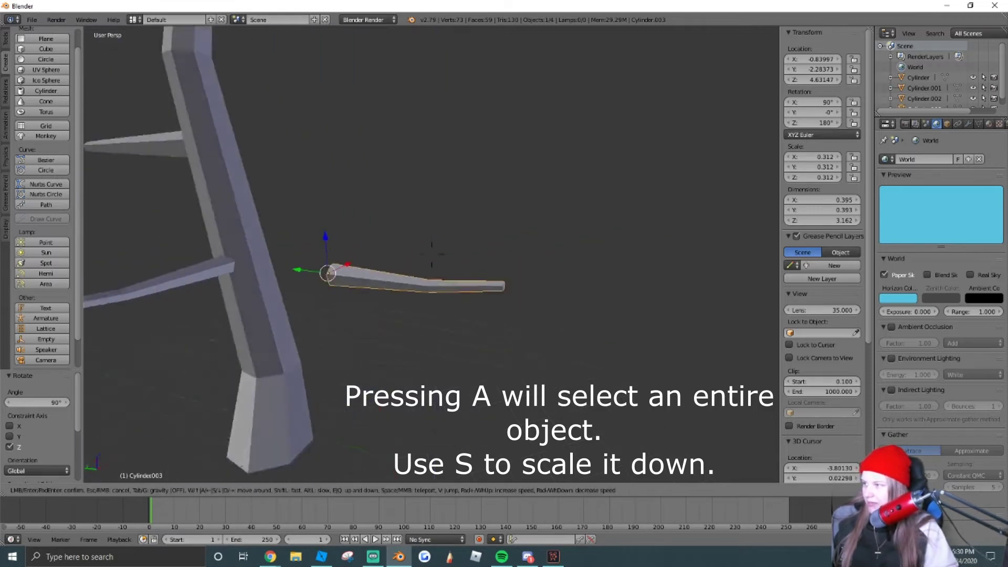
left_click(439, 262)
key("g")
key("z")
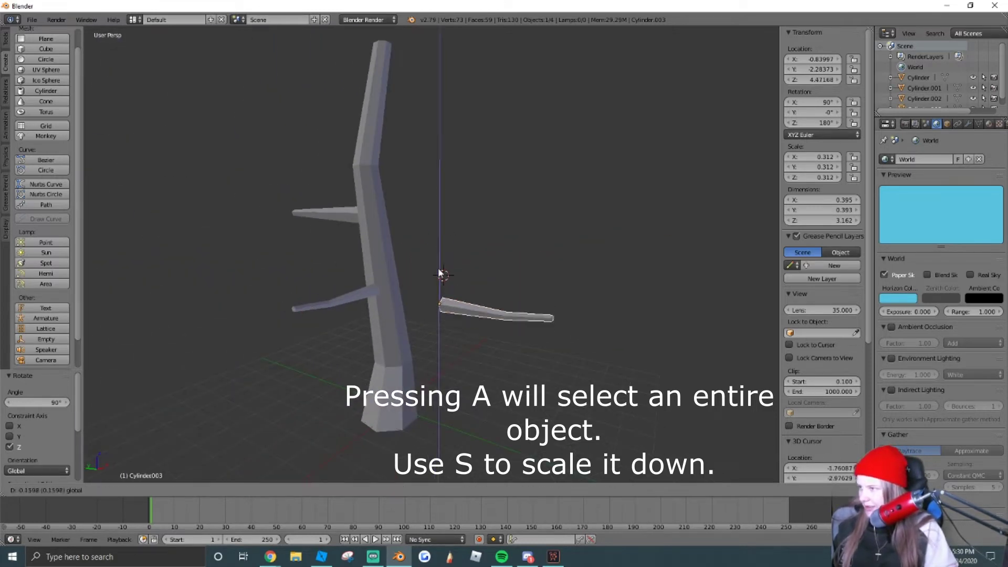
left_click(412, 122)
key("g")
key("y")
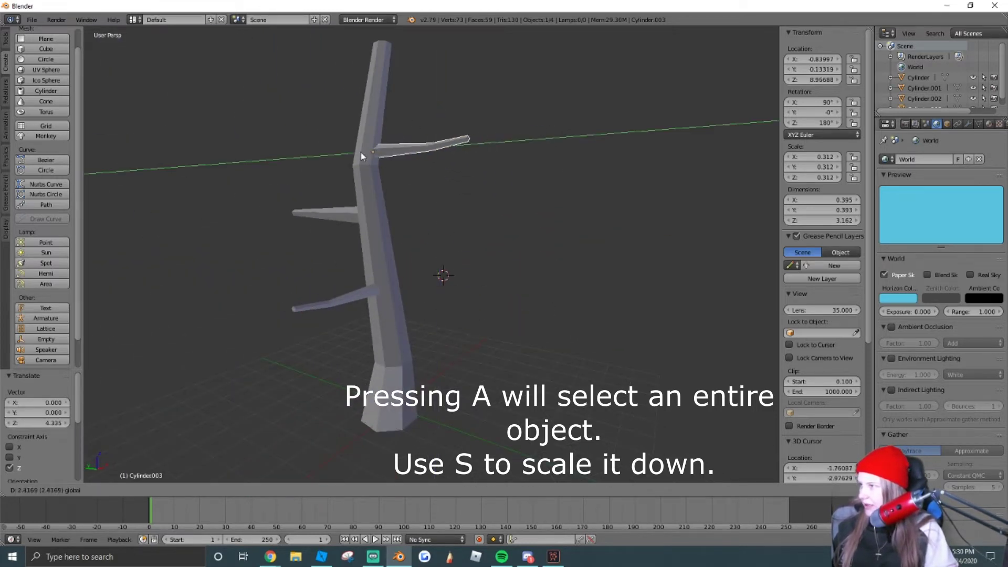
left_click(361, 153)
Shift the upper branch along X to about -0.94 so its base meets the trunk, and scale it by about 0.81
key("shift+f")
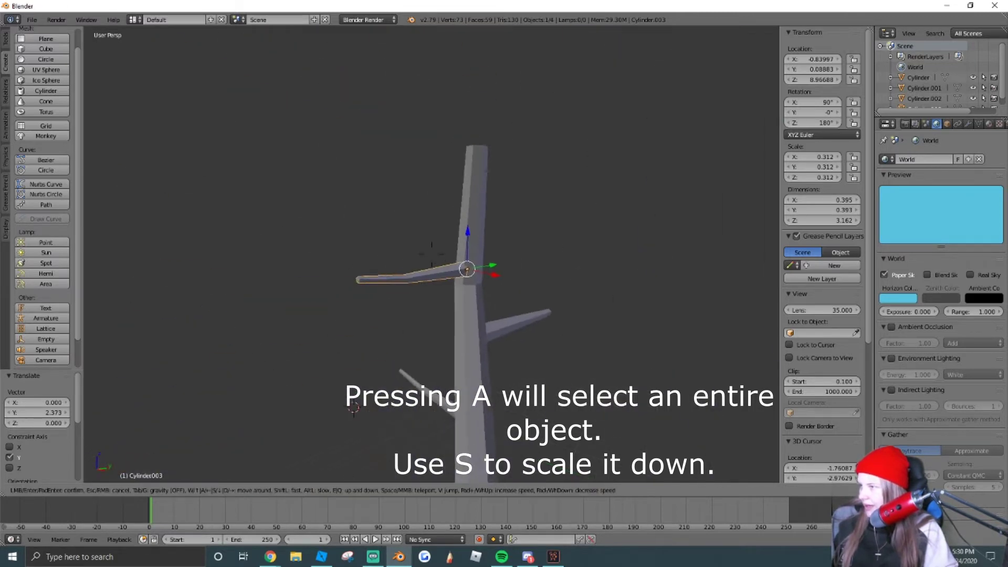
left_click(431, 254)
key("shift+f")
key("w")
left_click(431, 253)
left_click_drag(570, 245, 553, 240)
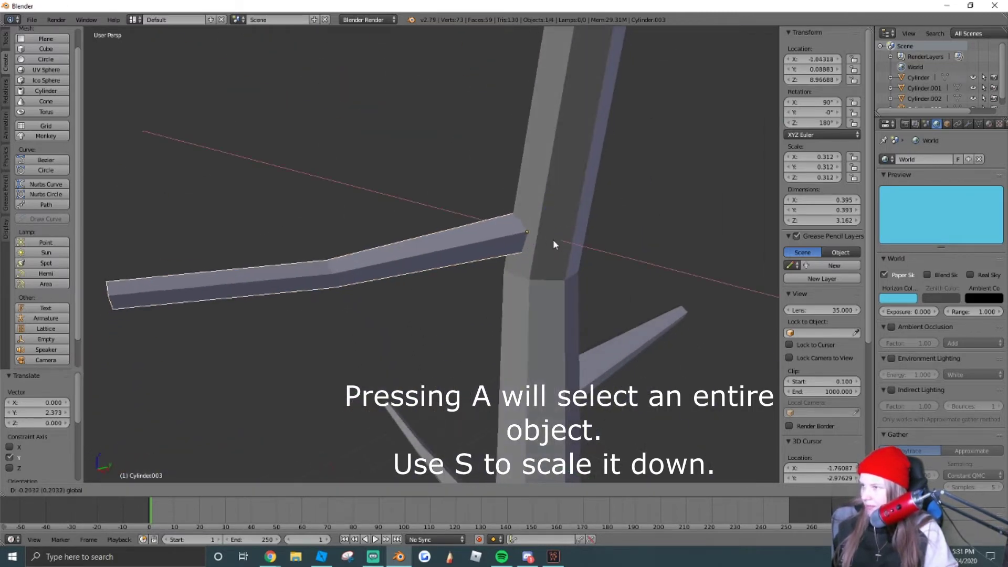
left_click(560, 244)
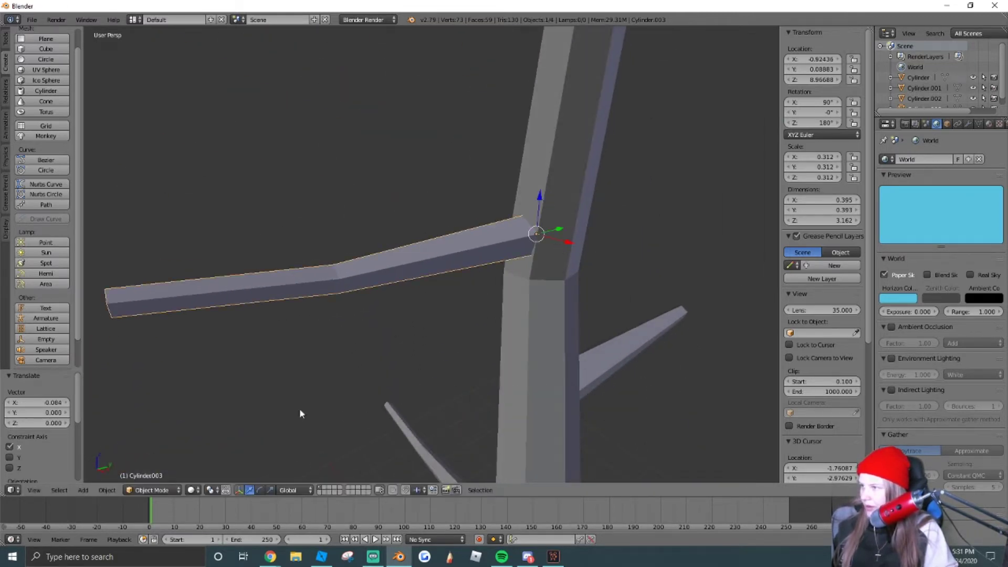
key("s")
left_click(560, 245)
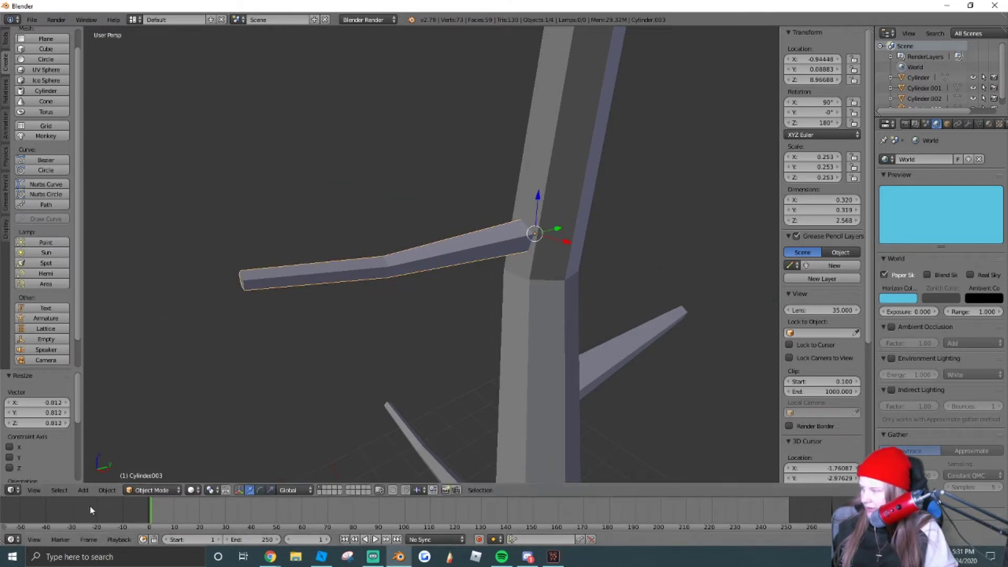
In Edit Mode, raise the upper branch's middle edge loop along Z to bend it downward at the tip, and return to Object Mode
left_click(138, 490)
left_click(147, 466)
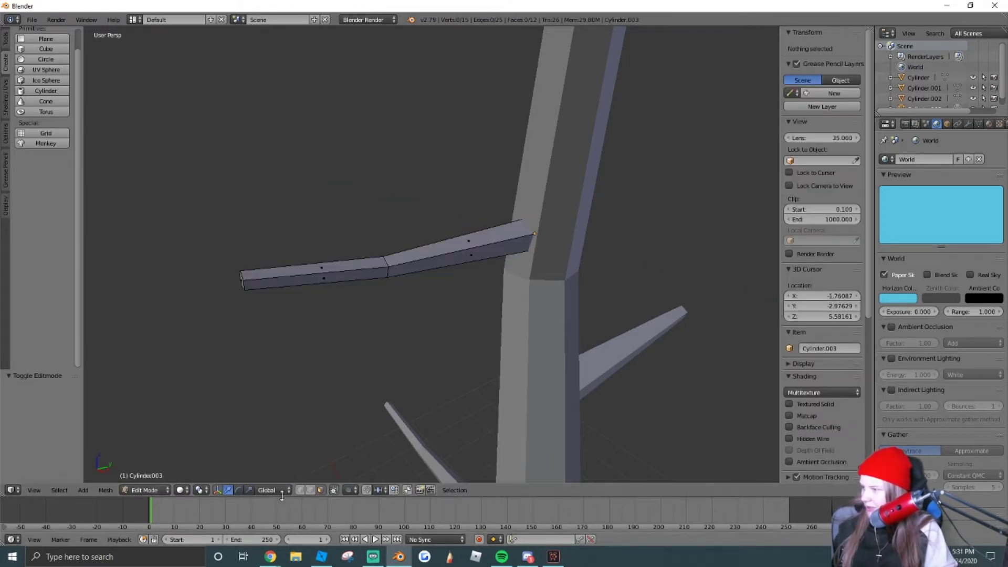
right_click(386, 264, "alt")
key("g")
key("z")
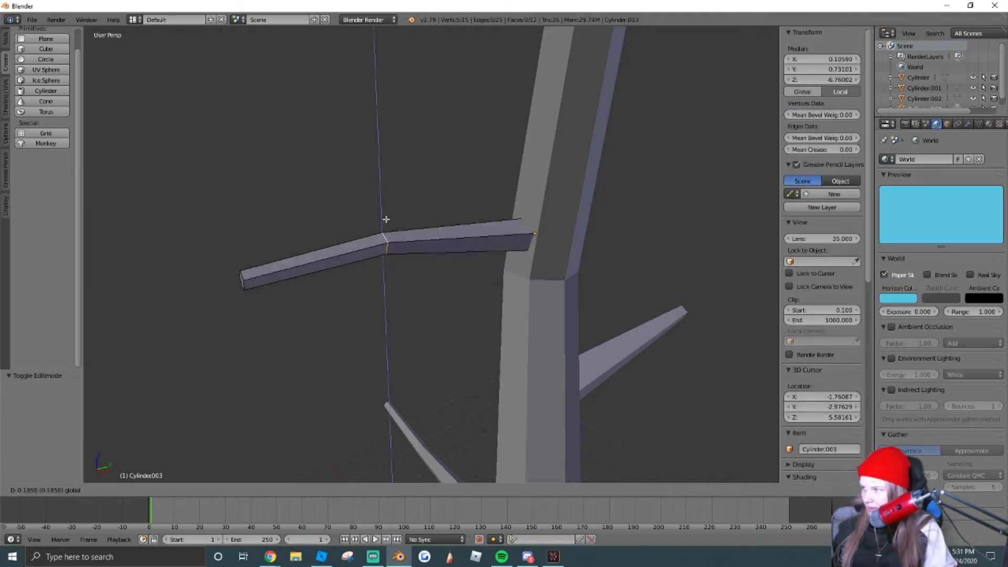
left_click(381, 222)
left_click(144, 490)
left_click(147, 478)
Examine the trunk and its three branches from several sides and deselect everything
key("shift+f")
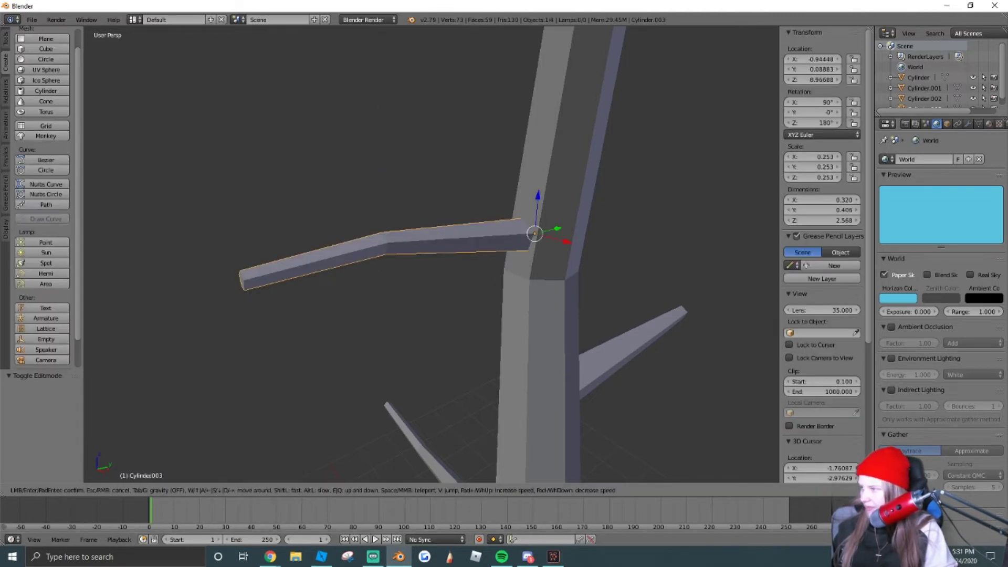
key("s")
key("d")
key("w")
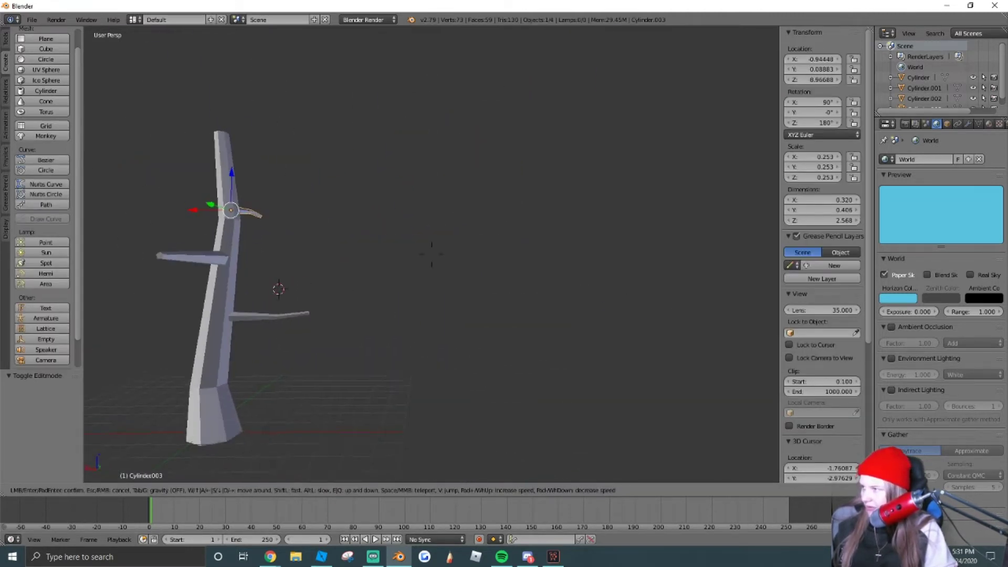
key("w")
key("e")
key("Escape")
key("a")
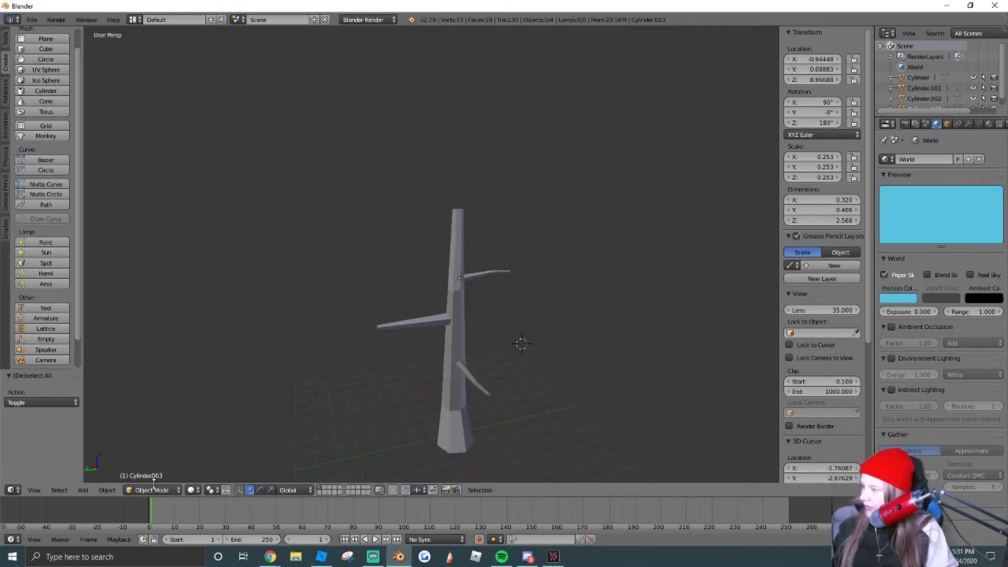
Add a seven-vertex cone and move it about 3.16 along Y to the trunk
scroll(43, 102, "up", 2)
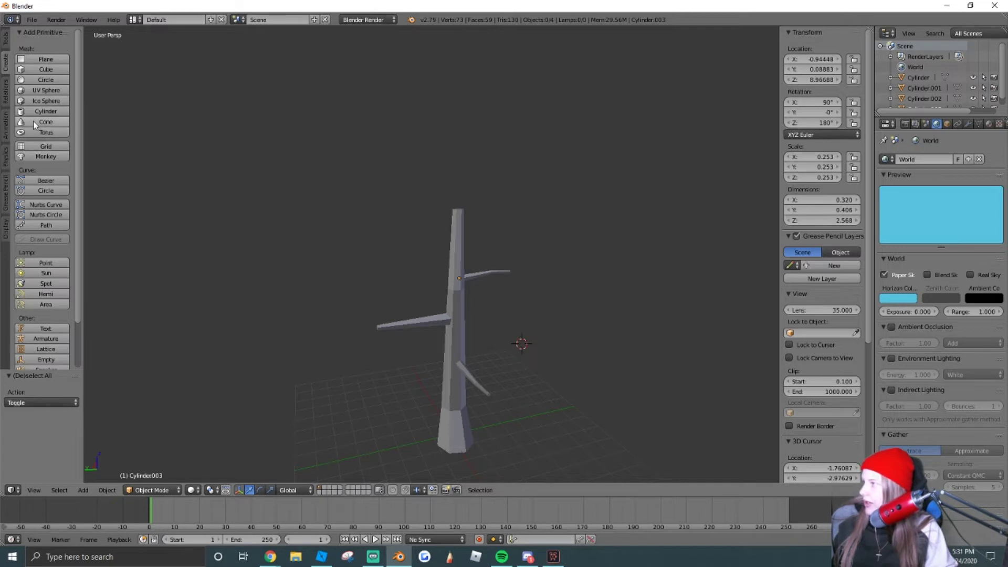
left_click(33, 120)
scroll(495, 307, "up", 3)
scroll(509, 343, "down", 3)
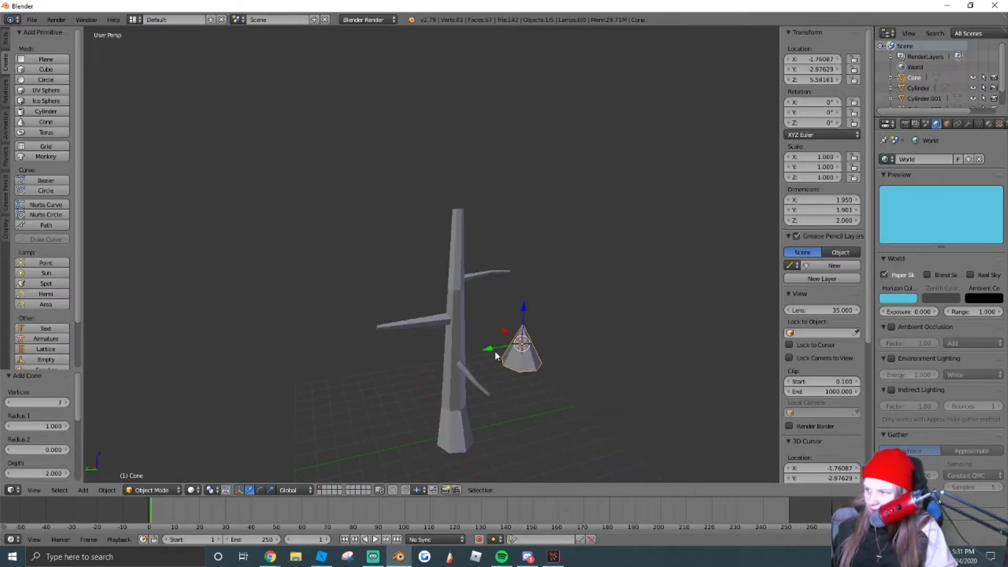
left_click_drag(492, 352, 422, 381)
Scale the cone by about 3.4 and raise it about 9.03 along Z above the trunk
key("s")
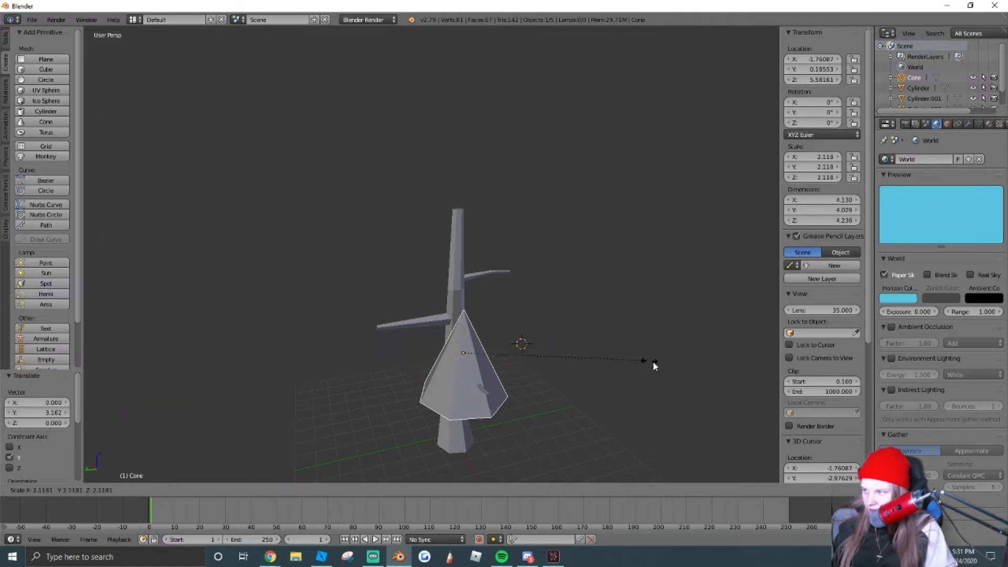
left_click(760, 368)
left_click_drag(464, 336, 523, 95)
Move the cone along X to about -0.72 and lower it to about 13.83 on Z so it sits on the trunk top
key("shift+f")
left_click(431, 253)
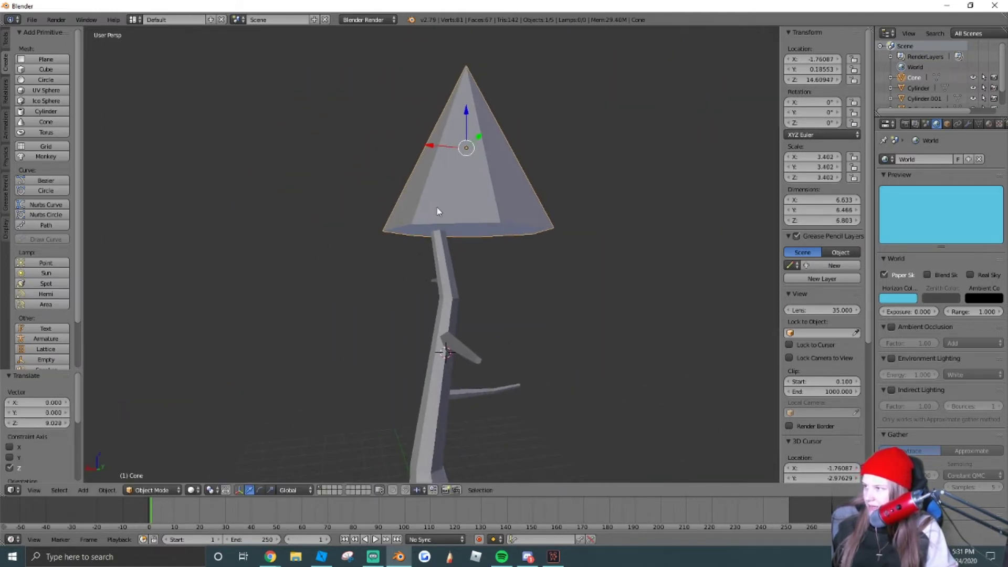
left_click_drag(440, 150, 439, 124)
key("shift+f")
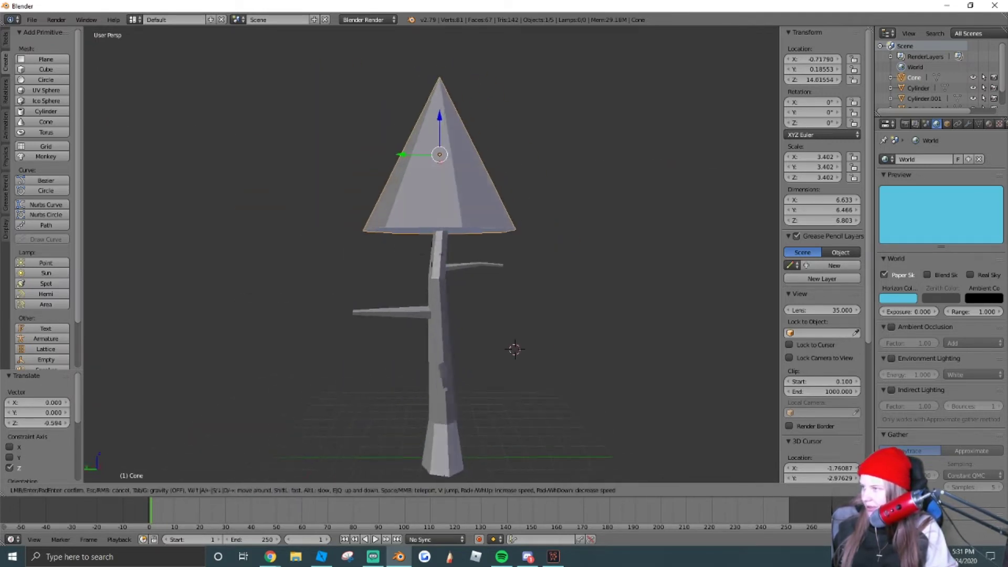
left_click(432, 254)
left_click_drag(464, 126, 463, 131)
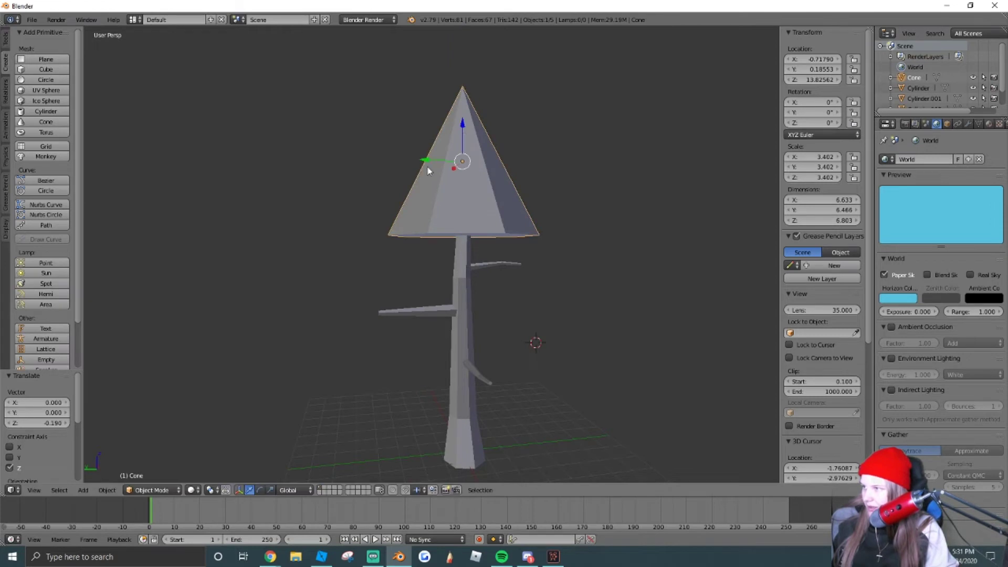
Center the cone over the trunk by moving it about 0.13 along Y and about 0.21 along X
left_click_drag(430, 161, 427, 161)
key("shift+f")
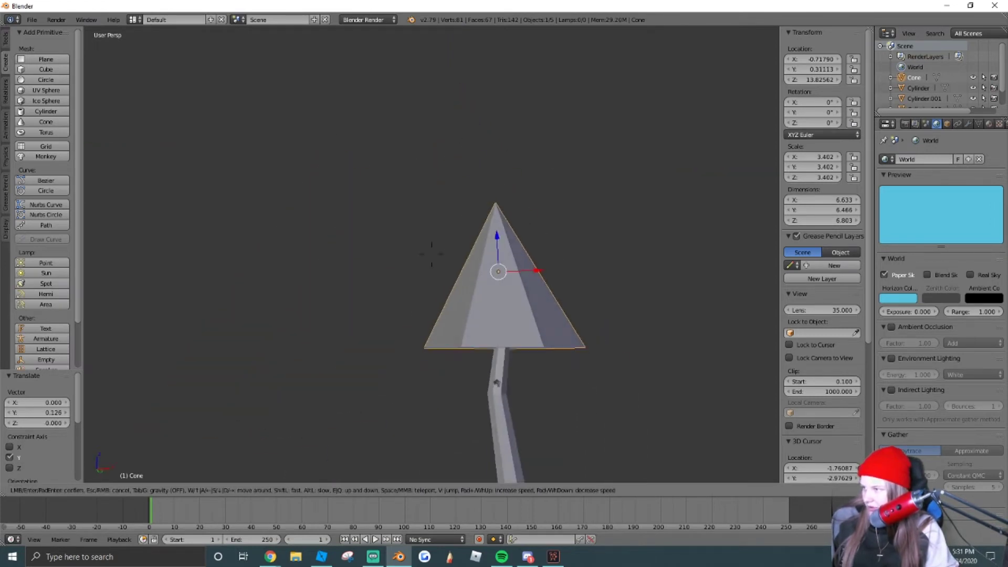
left_click(432, 254)
left_click_drag(559, 177, 565, 175)
Scale the cone by about 1.13 and raise it about 1.07 along Z
key("shift+f")
left_click(431, 254)
key("s")
left_click(578, 257)
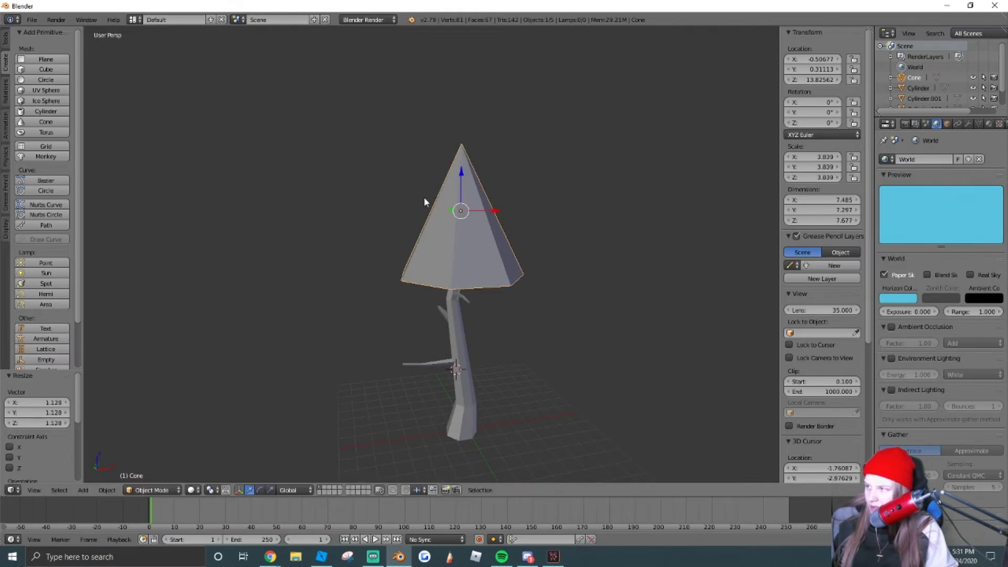
left_click_drag(464, 181, 470, 160)
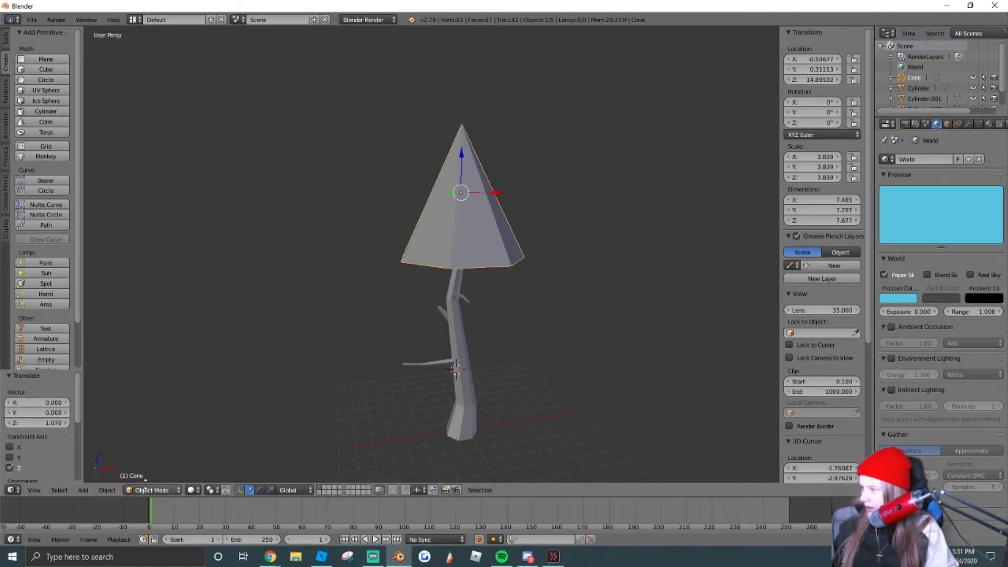
Switch the cone to Edit Mode
left_click(145, 490)
left_click(147, 479)
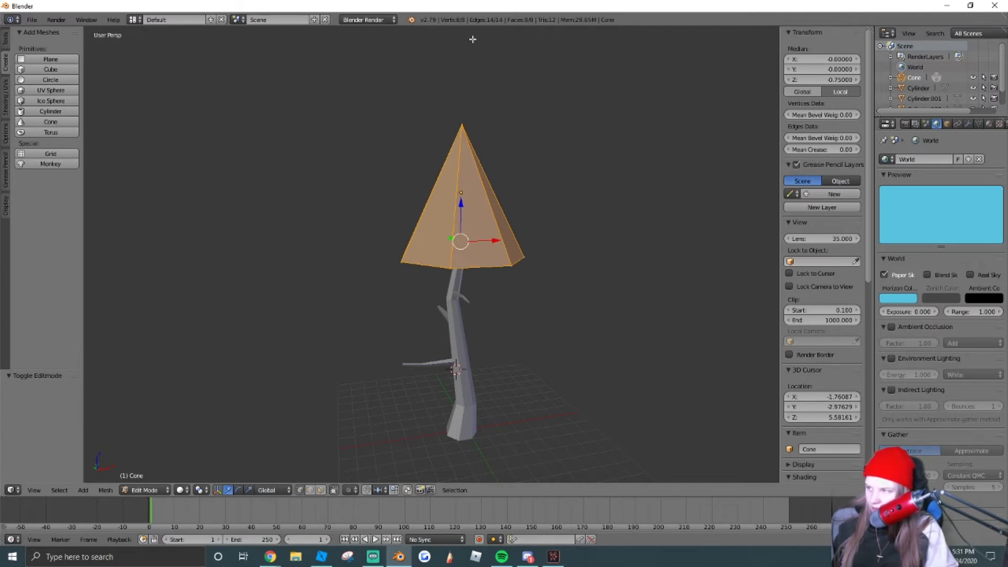
key("g")
left_click(473, 67)
key("ctrl+z")
Lower the cone's tip vertex about 2.62 along Z to flatten the cone
right_click(454, 114)
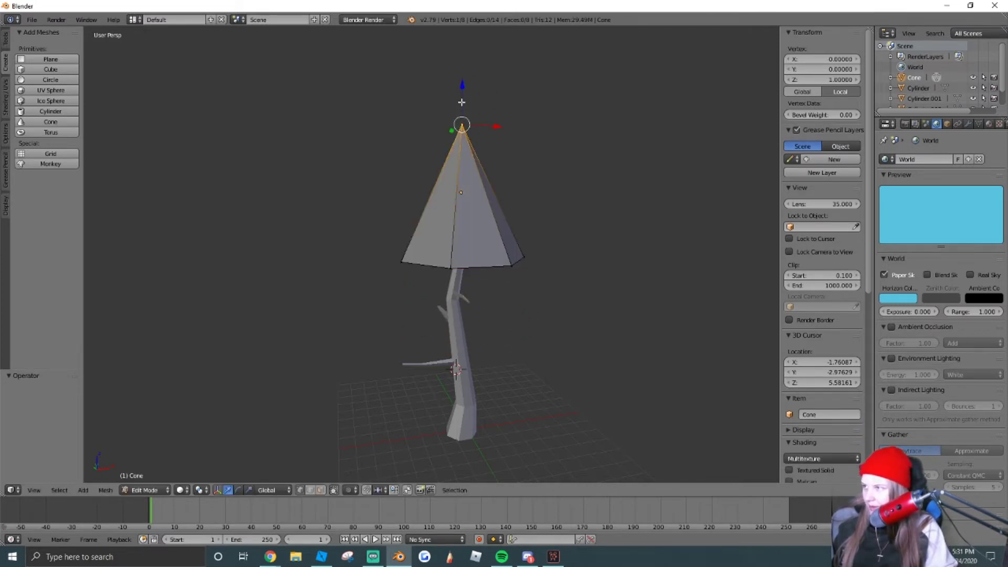
key("g")
key("z")
key("Return")
Raise the cone's tip vertex about 0.54 along Z
key("shift+f")
key("d")
key("q")
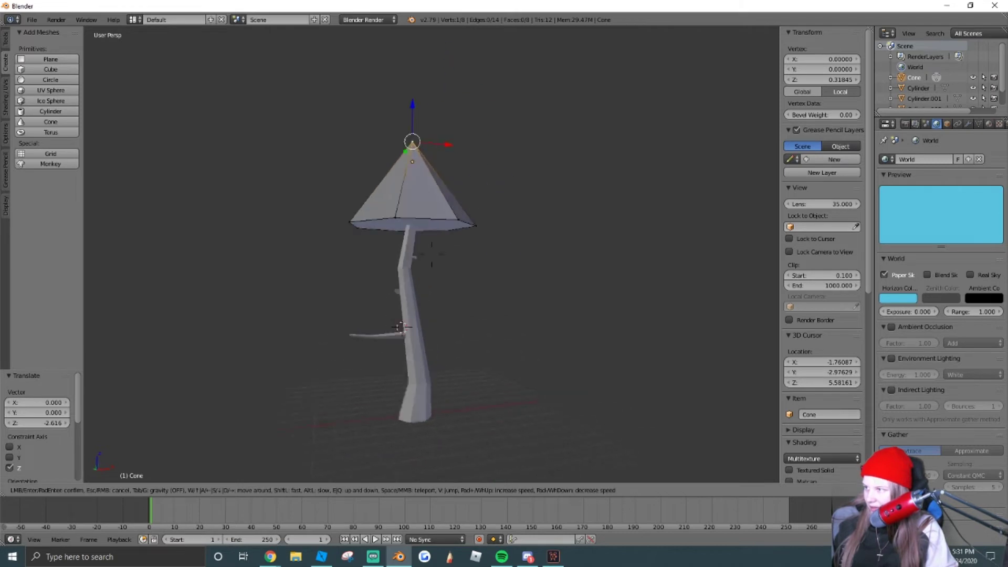
key("w")
left_click(428, 67)
left_click_drag(425, 66, 423, 60)
Select the cone's entire mesh and return to Object Mode
key("shift+f")
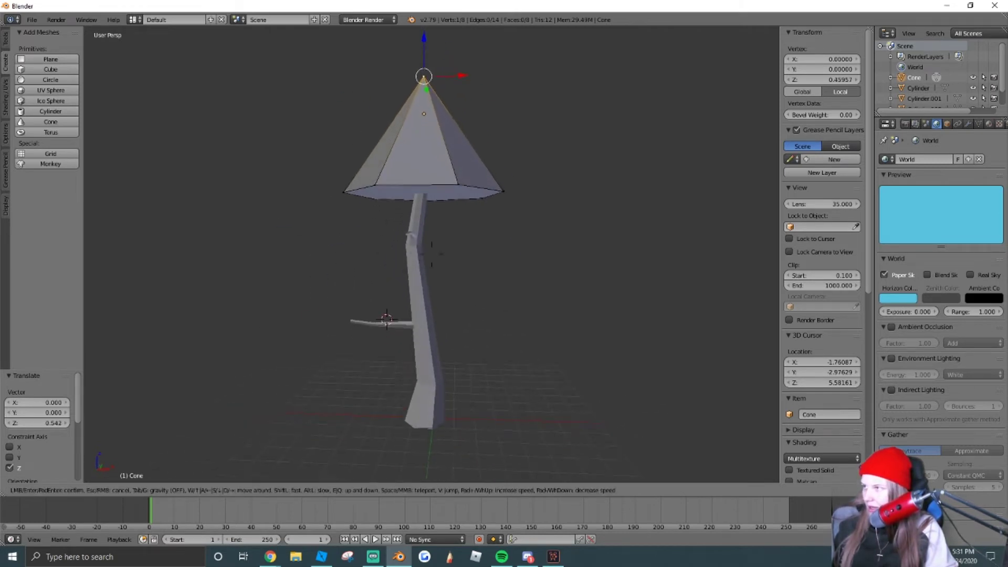
key("s")
key("e")
left_click(437, 266)
key("a")
key("a")
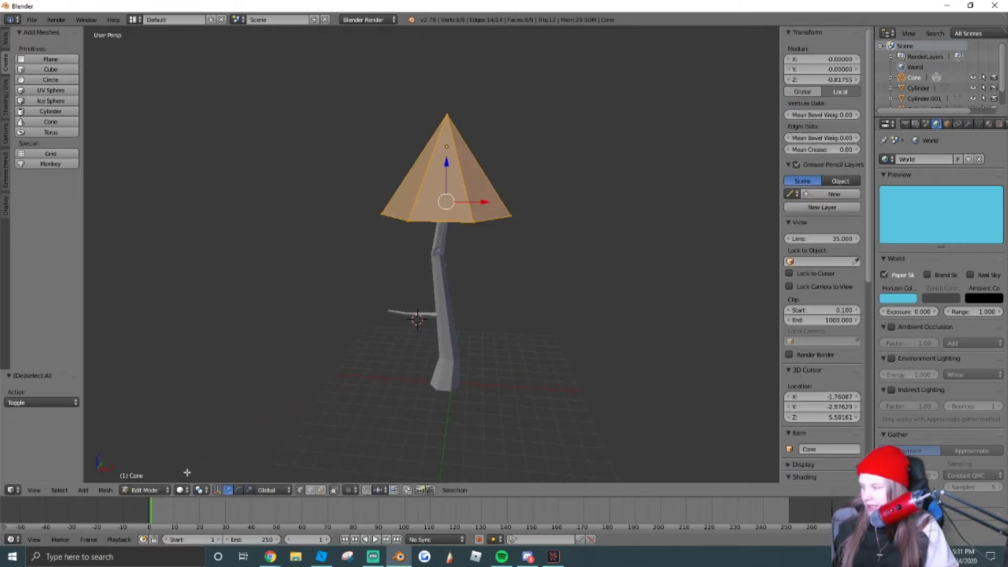
left_click(149, 490)
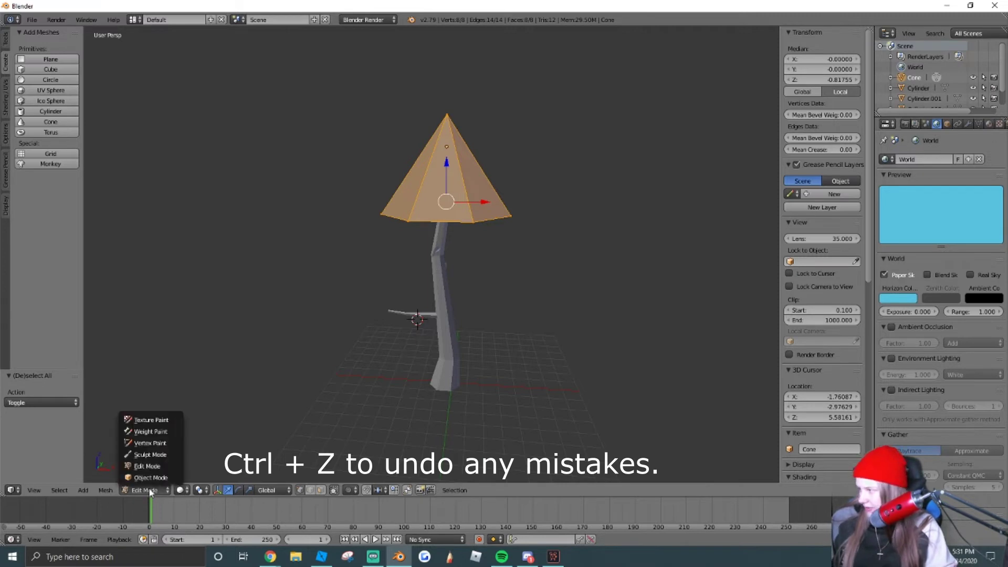
left_click(140, 477)
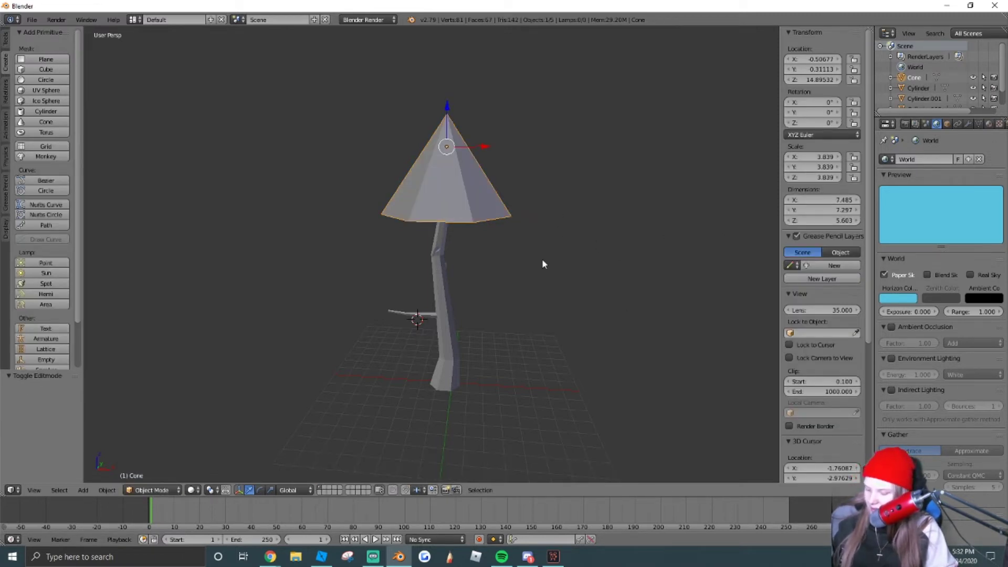
Duplicate the cone in place and rotate the copy 90° about the Z axis
key("shift+d")
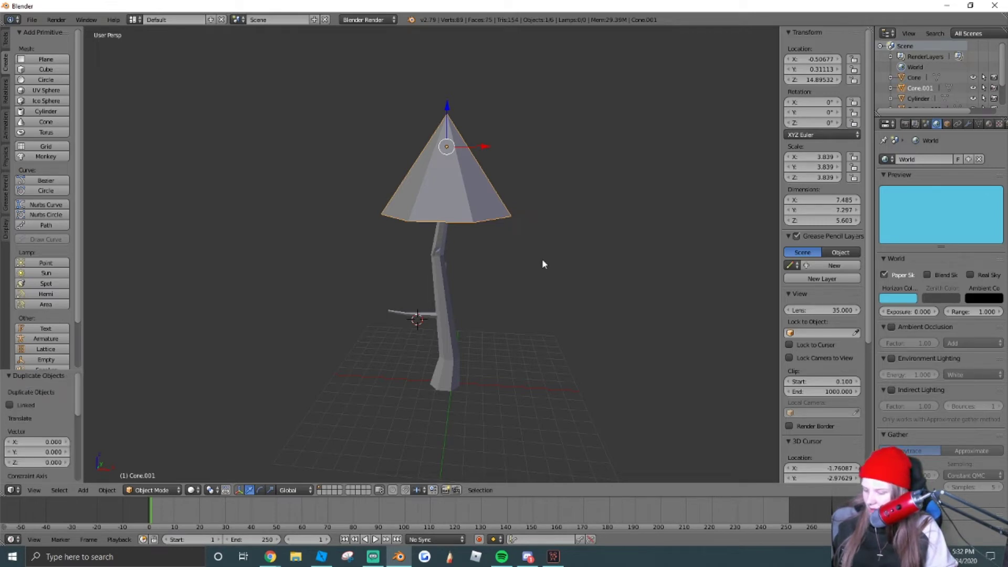
key("r")
key("z")
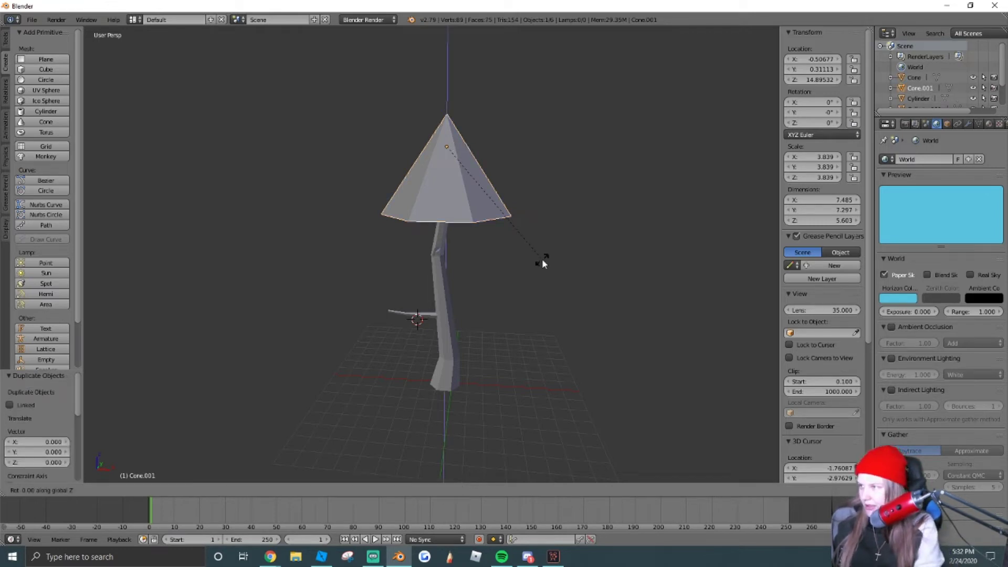
type("90|) = 90°")
key("Return")
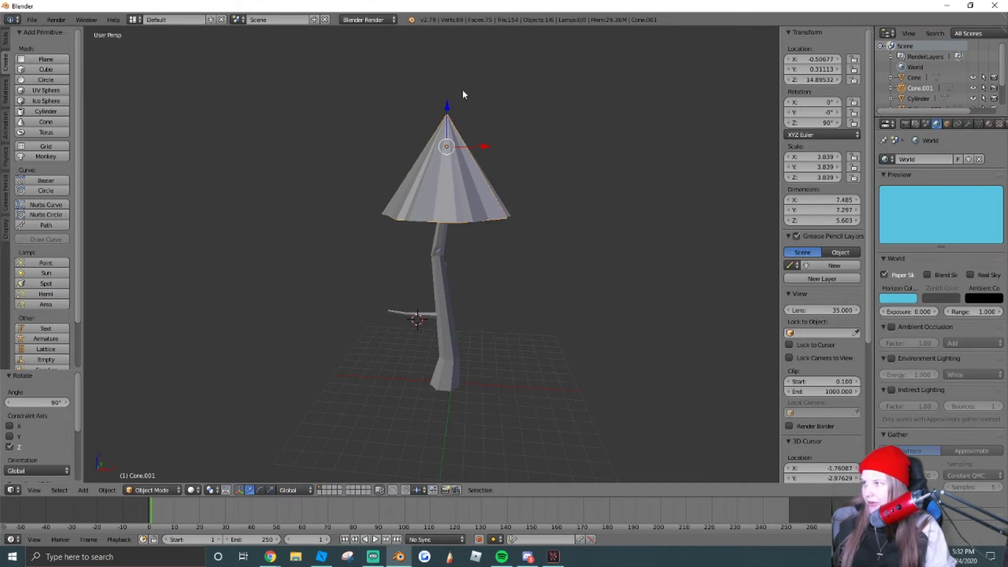
Raise the duplicated cone to about 17.16 on Z and scale it down uniformly to about 3.38
left_click_drag(447, 115, 477, 73)
key("shift+f")
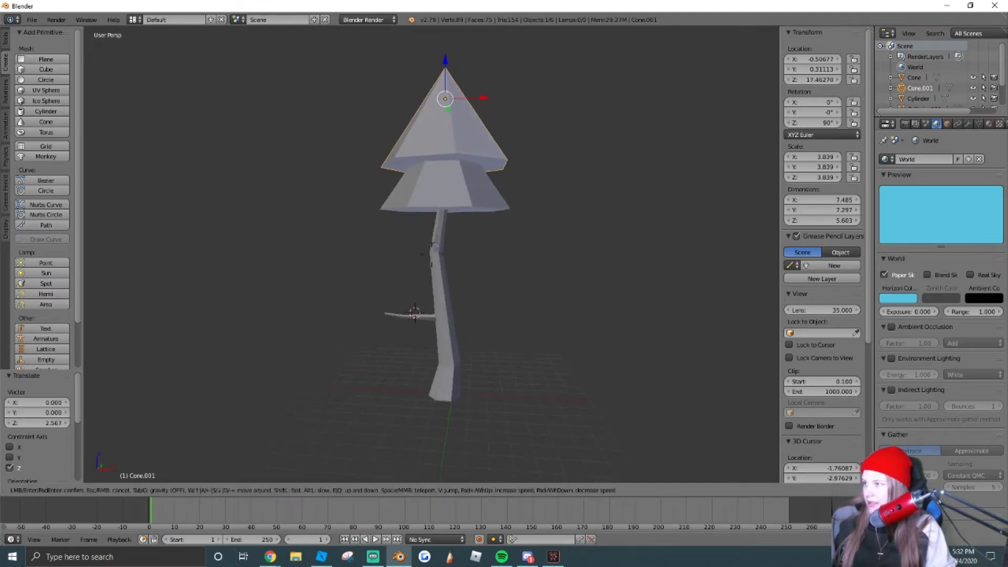
left_click(432, 255)
left_click_drag(443, 184, 445, 195)
key("s")
left_click(578, 270)
key("s")
left_click(511, 231)
Raise the second cone's tip vertex along Z until the cone is about 6.19 tall, and return to Object Mode
left_click(151, 489)
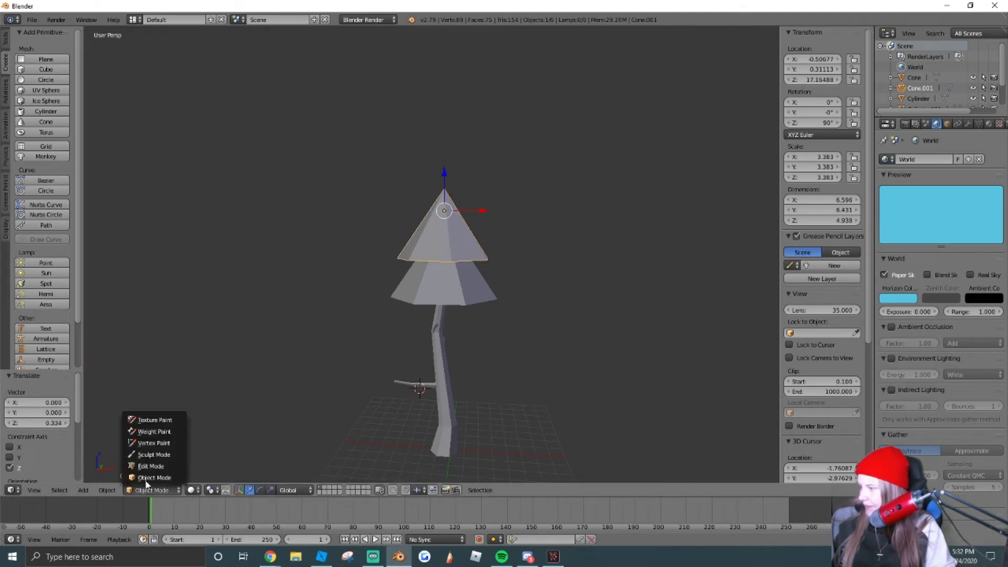
left_click(150, 467)
right_click(457, 183)
left_click(441, 170)
left_click_drag(445, 159, 447, 141)
left_click(154, 491)
left_click(152, 477)
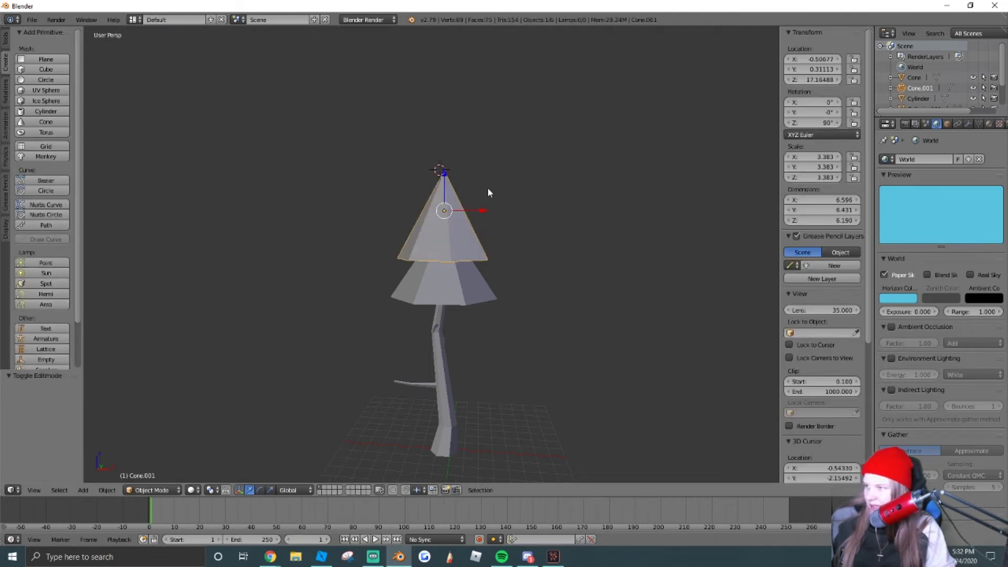
Duplicate the second cone in place and rotate this copy 90° about the Z axis
key("shift+d")
right_click(442, 239)
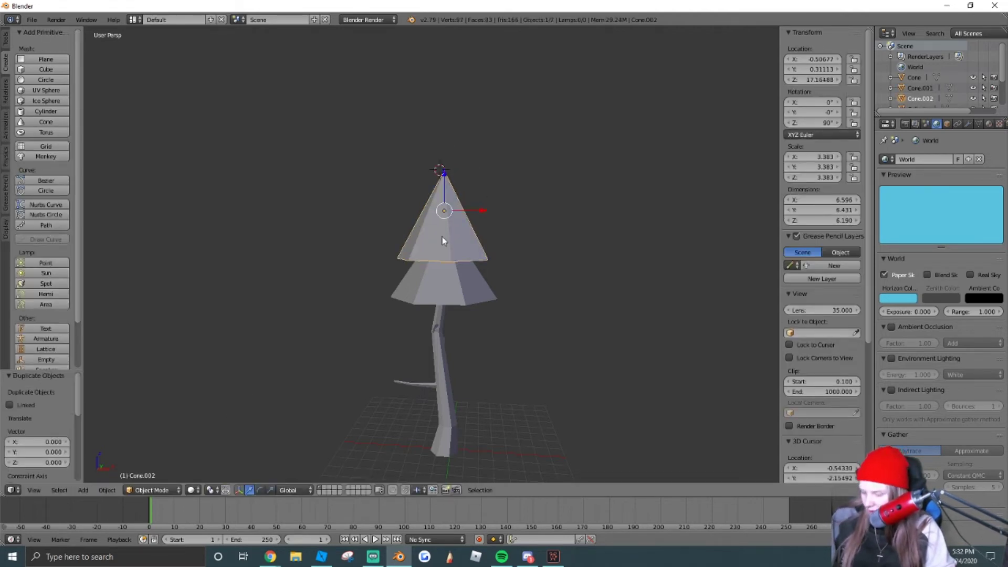
type("rz90")
key("Return")
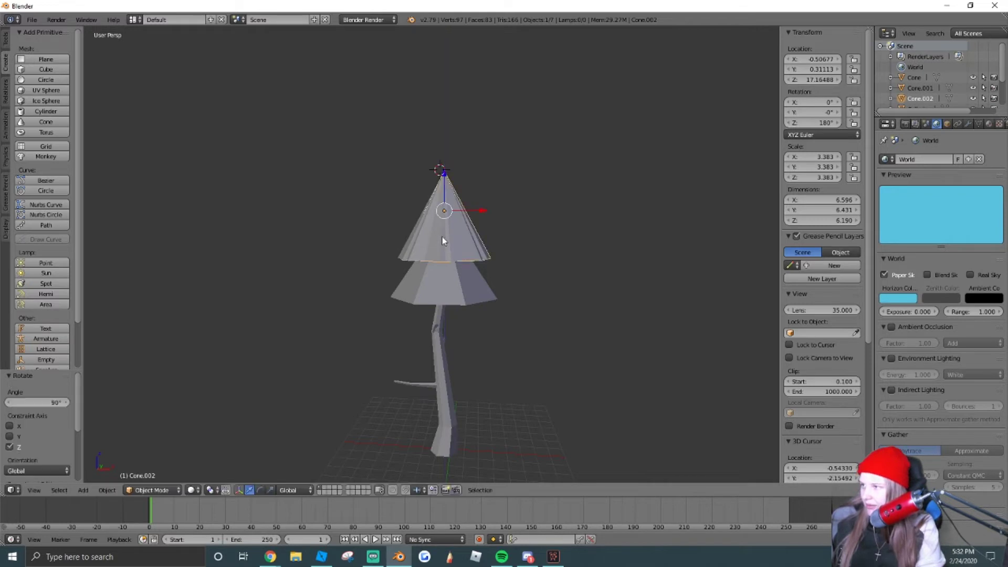
Scale the third cone down uniformly to about 2.79 and position it at about 19.42 on Z
left_click_drag(447, 176, 446, 130)
key("s")
key("Escape")
key("g")
key("z")
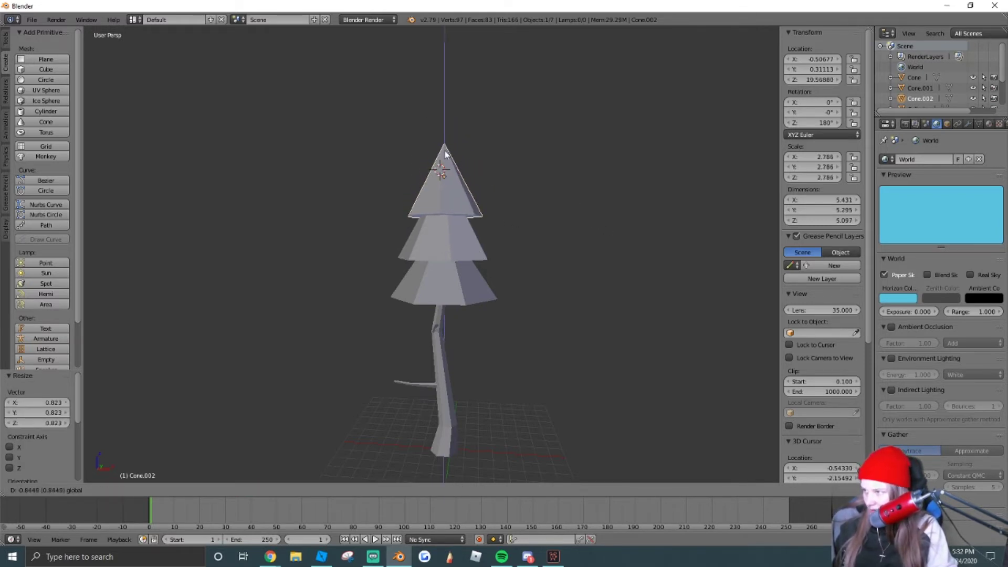
left_click(274, 390)
Raise the third cone's tip vertex along Z until the cone is about 6.77 tall, and return to Object Mode
left_click(152, 490)
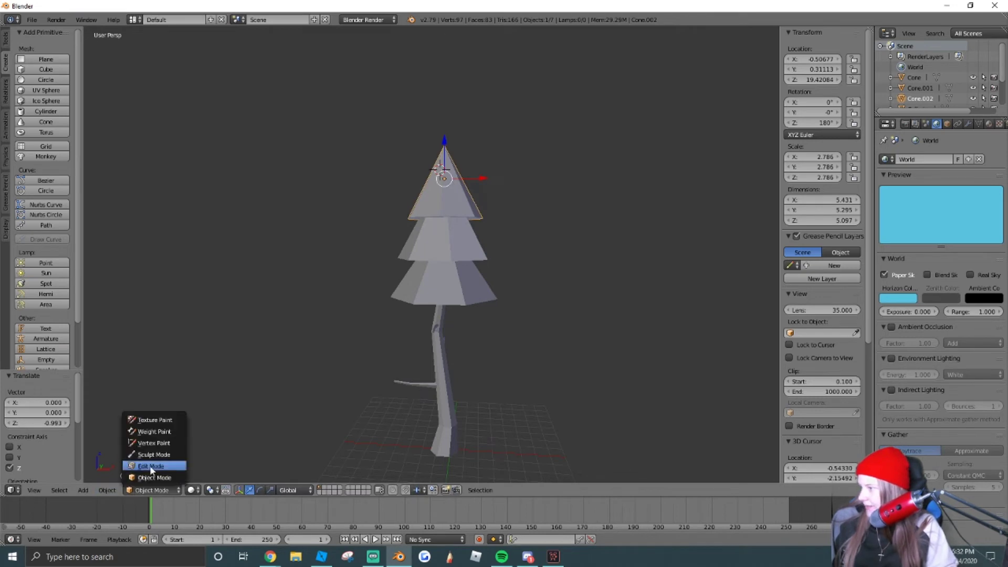
left_click(149, 465)
left_click(448, 116)
key("g")
key("z")
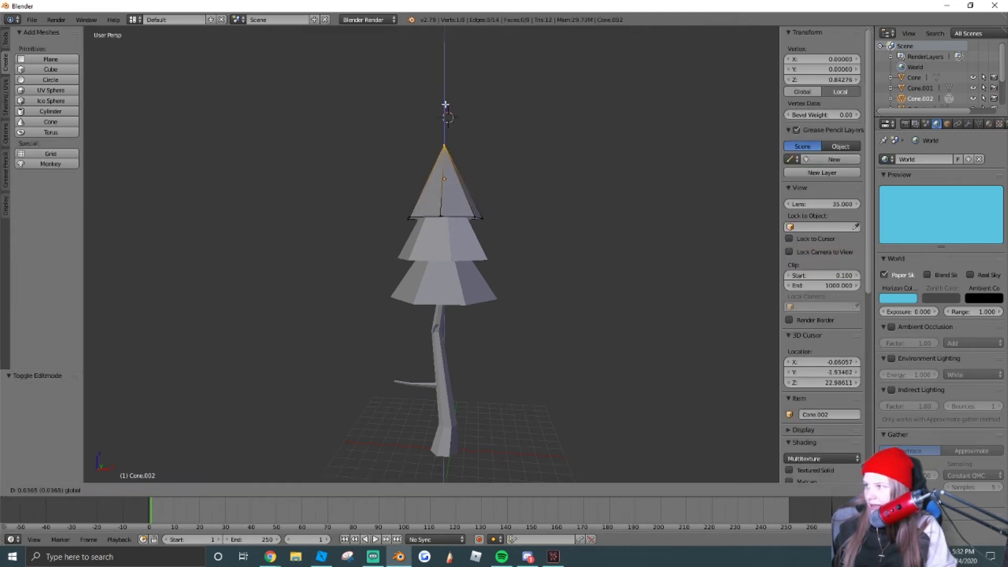
left_click(447, 82)
left_click(152, 490)
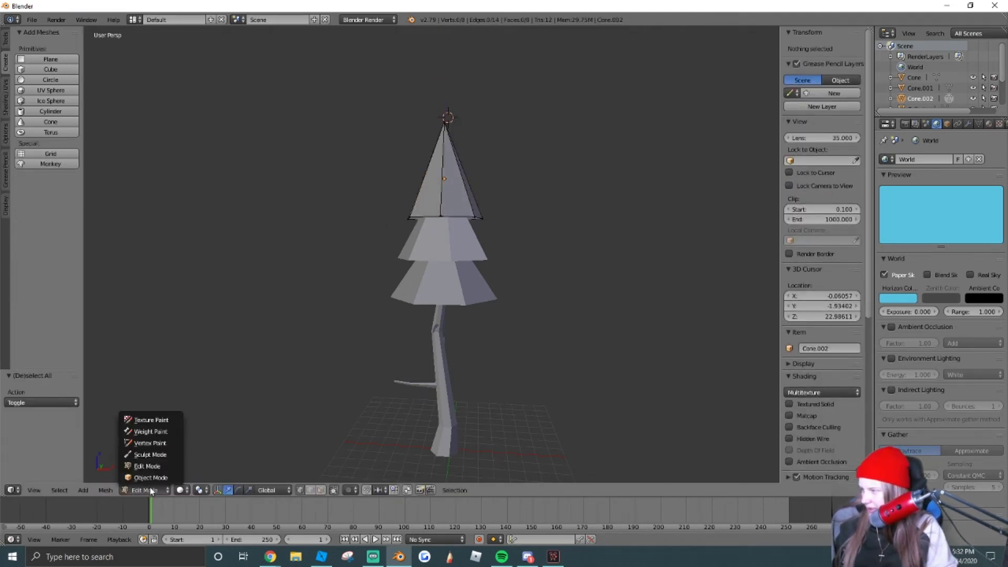
left_click(150, 477)
Enlarge the lowest cone slightly and raise it about 0.33 along Z
key("shift+f")
left_click(431, 254)
right_click(433, 227)
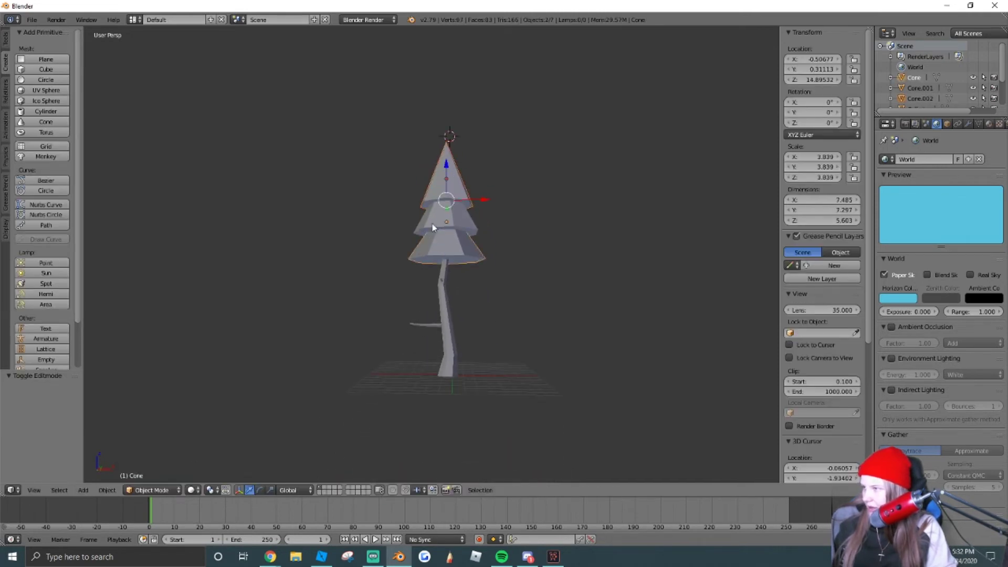
right_click(455, 247)
key("s")
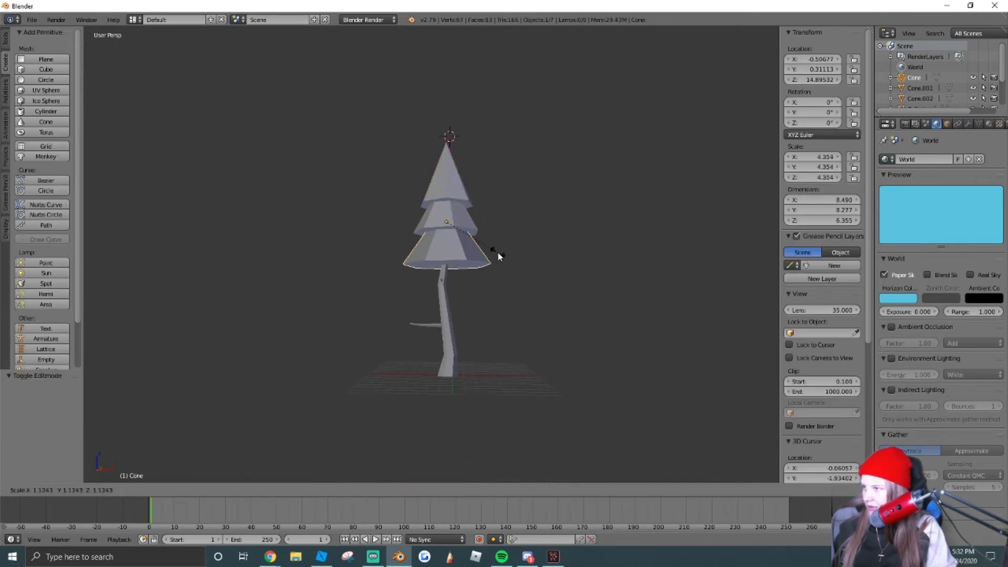
left_click(495, 253)
left_click_drag(445, 182, 444, 177)
Tilt all three cones together about 6.27° around the Y axis and shift them about 0.53 along X
right_click(449, 236, "shift")
right_click(443, 187, "shift")
key("r")
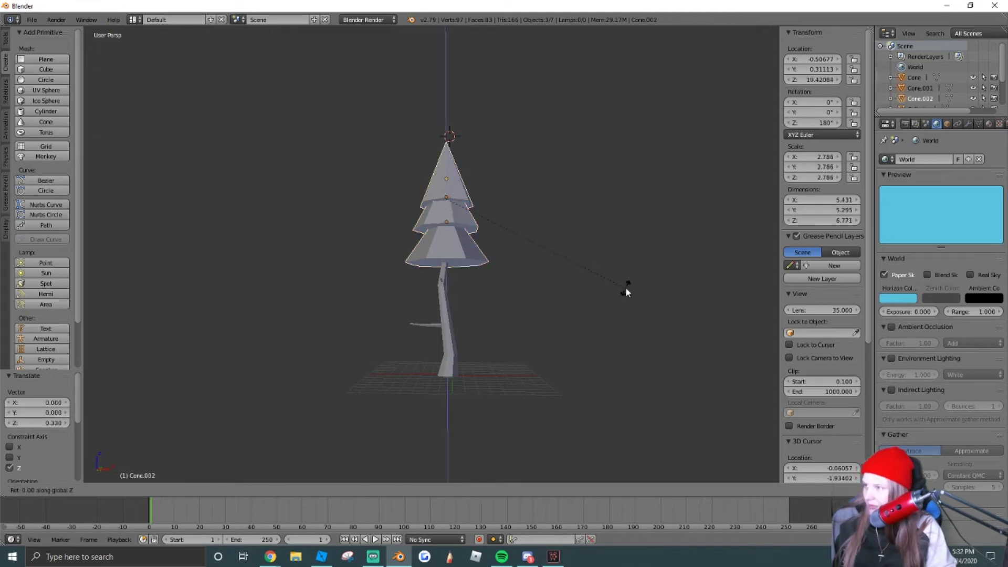
key("x")
key("y")
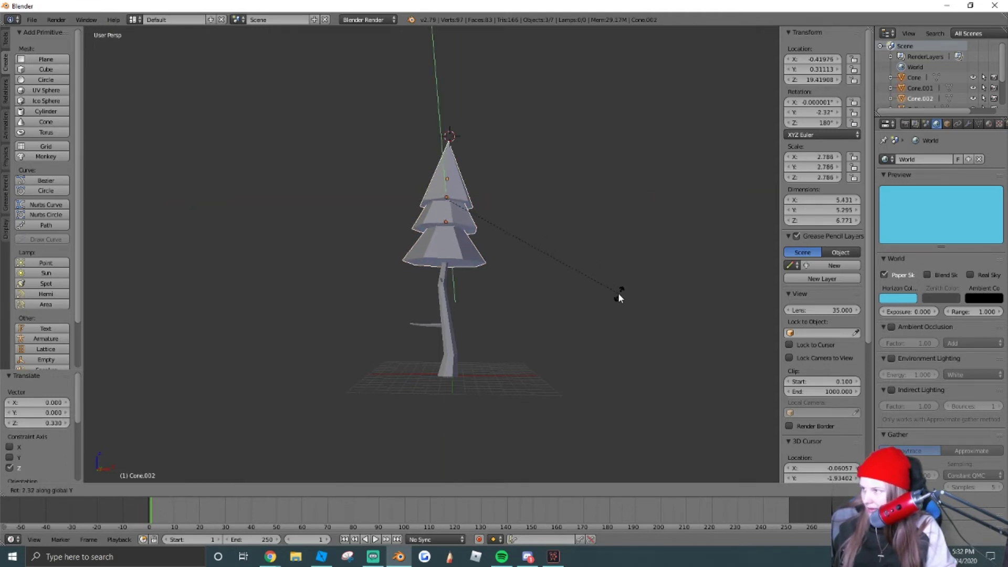
left_click(607, 302)
key("g")
key("x")
left_click(492, 199)
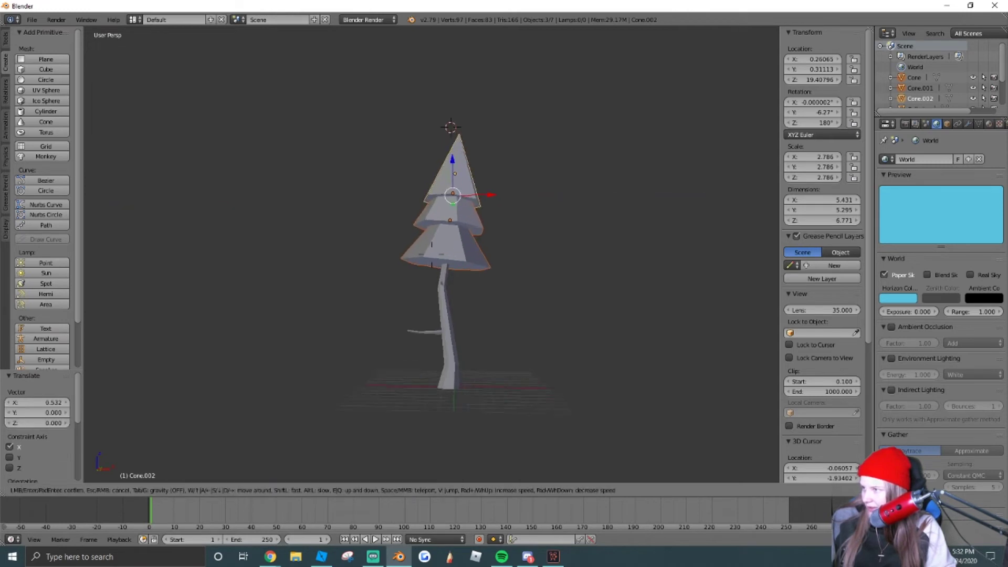
Join the three foliage cones into one mesh
scroll(472, 236, "up", 1)
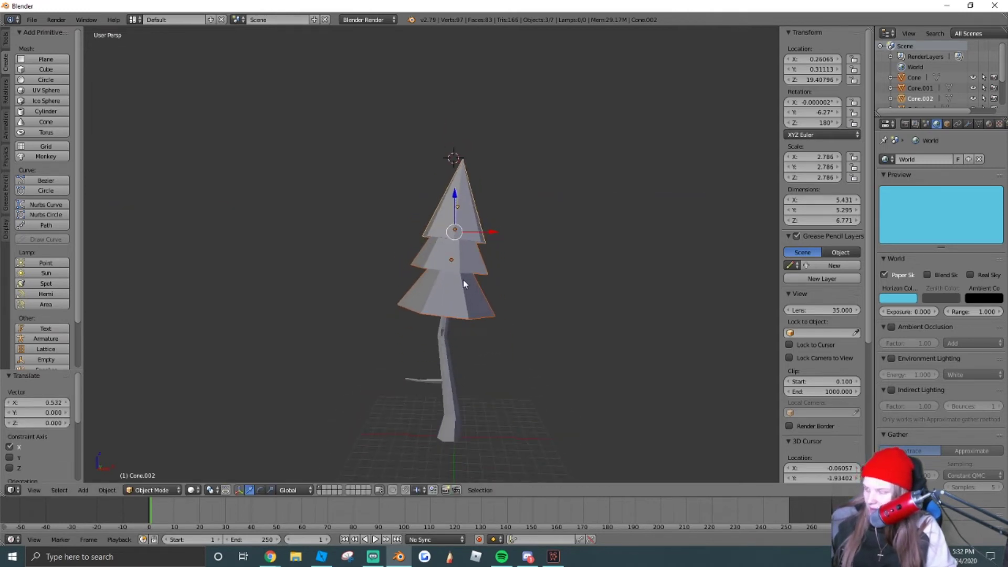
right_click(444, 262)
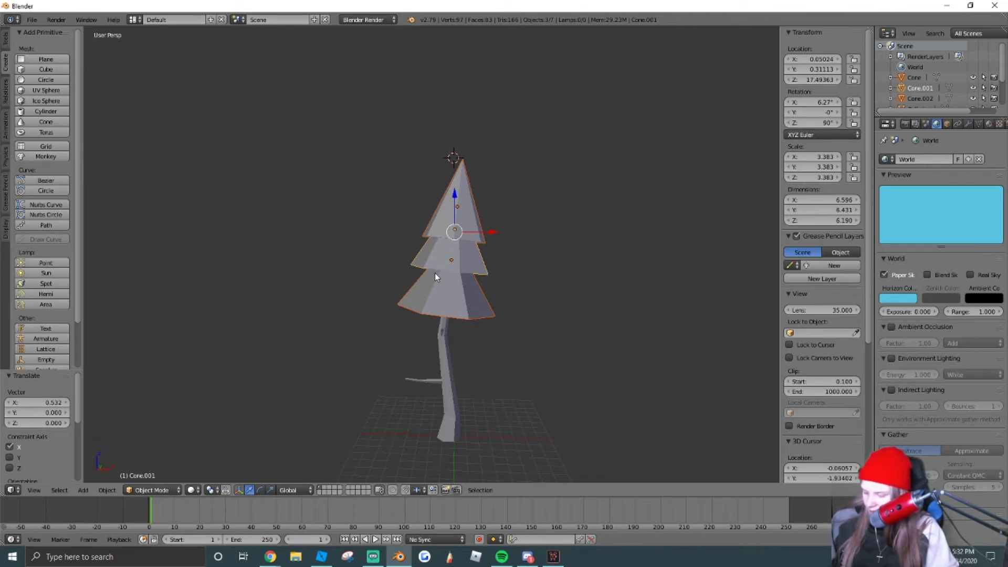
key("ctrl+j")
Join the trunk and all its branches into one mesh
right_click(439, 334)
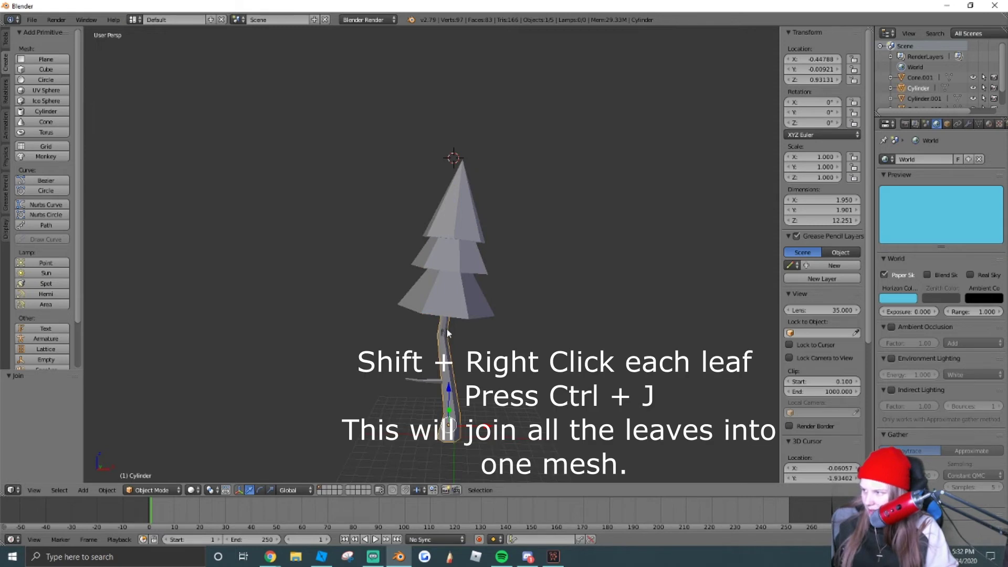
key("shift+f")
key("w")
left_click(432, 256)
right_click(348, 298, "shift")
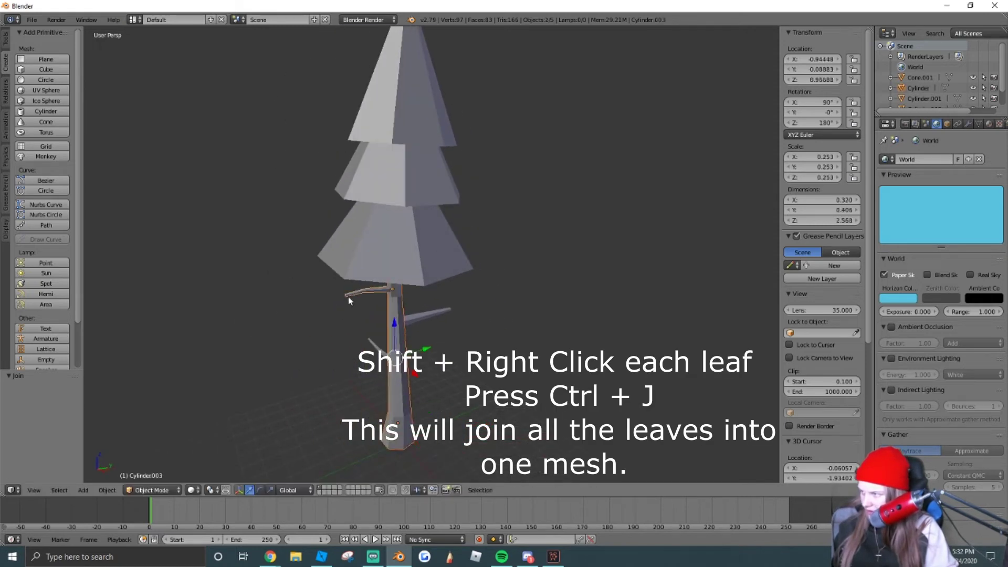
key("ctrl+j")
key("ctrl+h")
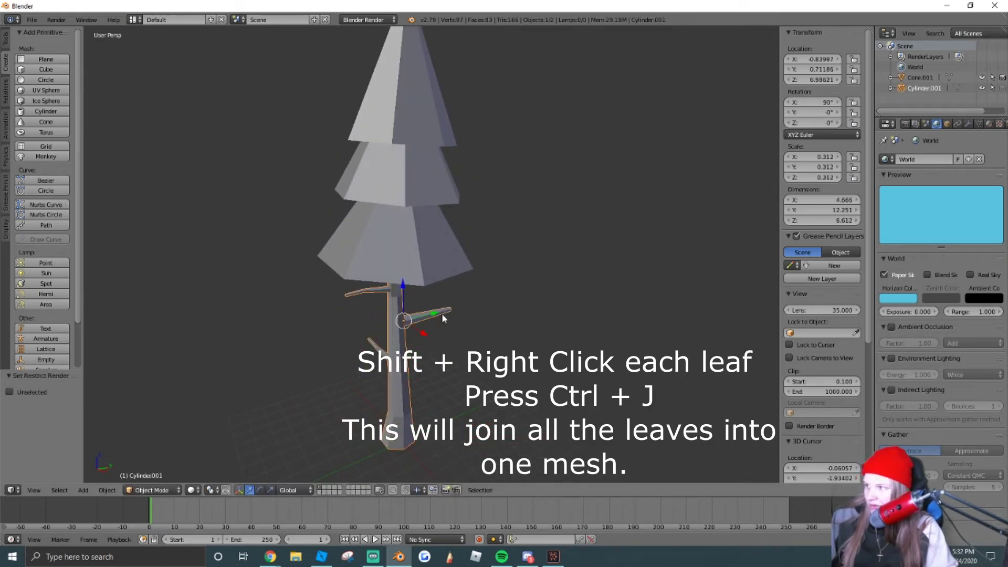
Try shifting the joined trunk along X and undo the move
left_click(359, 332)
right_click(401, 276)
right_click(402, 294)
left_click_drag(423, 333, 444, 372)
key("ctrl+z")
Export only the joined foliage mesh as a Wavefront OBJ file named untitled.obj in the Documents folder
right_click(440, 284)
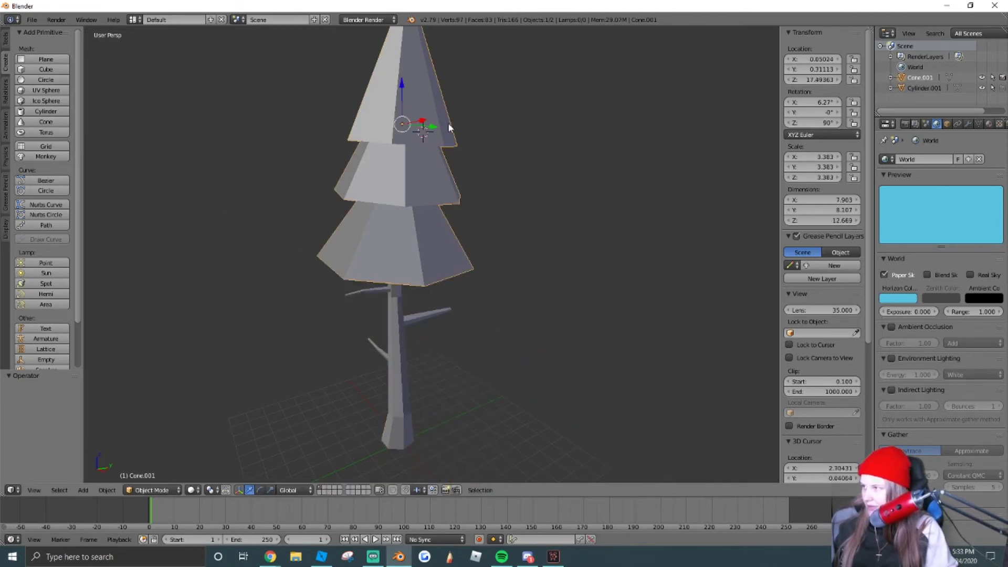
key("a")
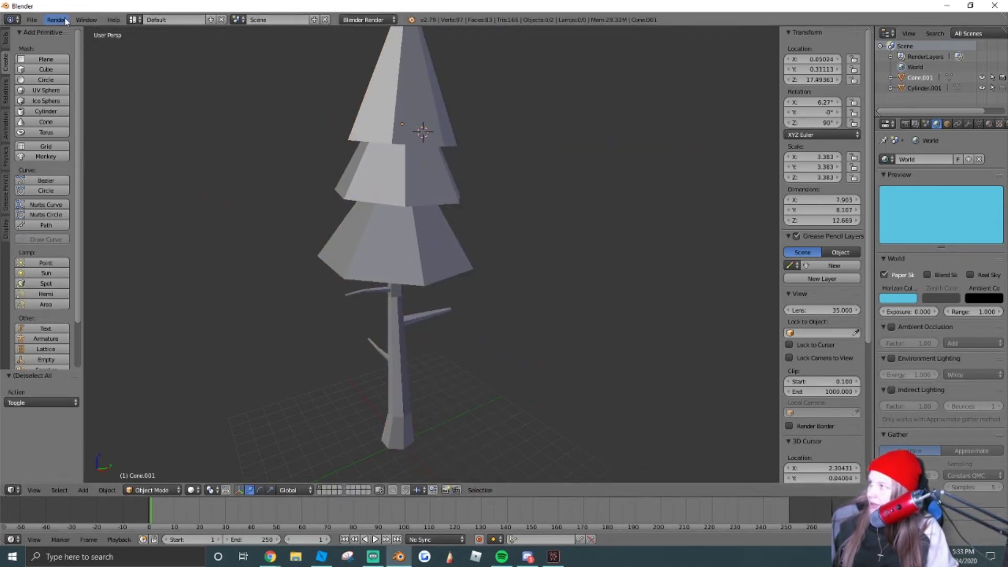
right_click(410, 203)
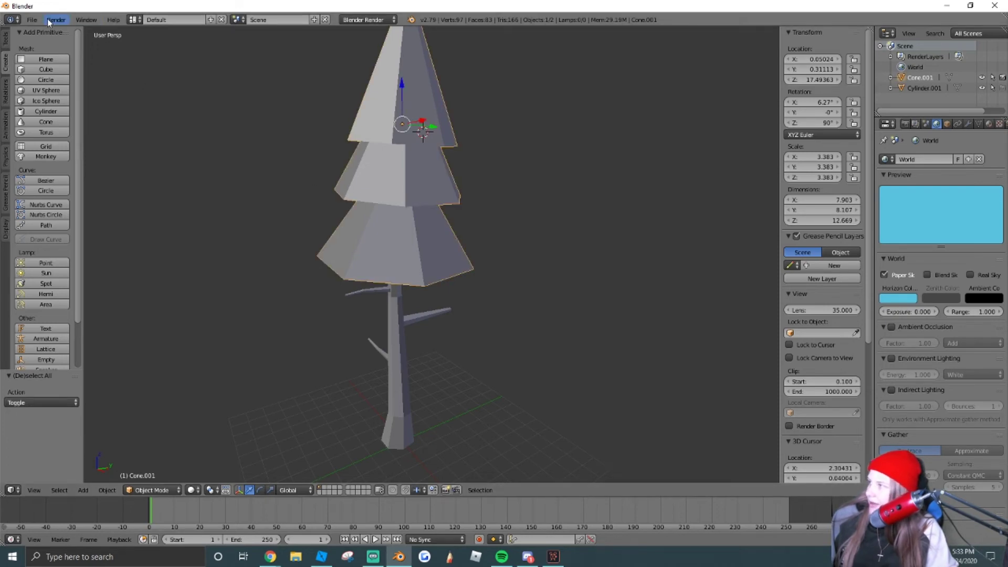
left_click(32, 20)
mouse_move(48, 229)
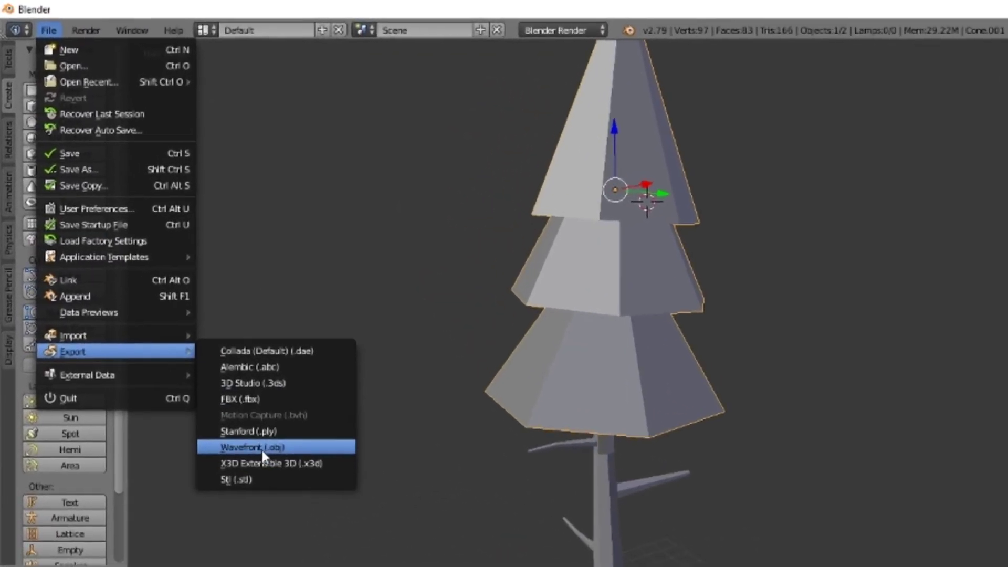
left_click(226, 388)
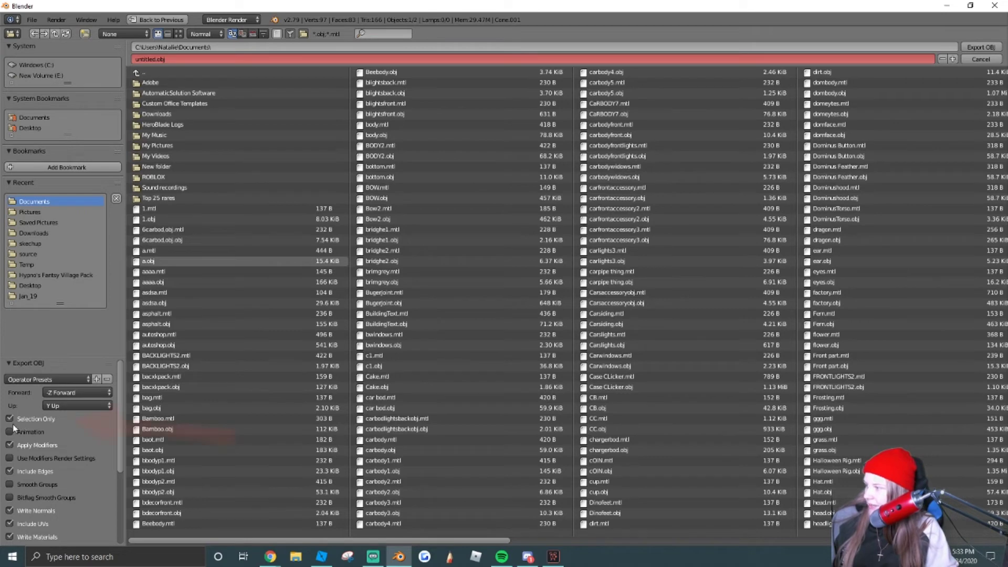
left_click(991, 48)
Switch to Roblox Studio, insert a new MeshPart and select it
left_click(321, 557)
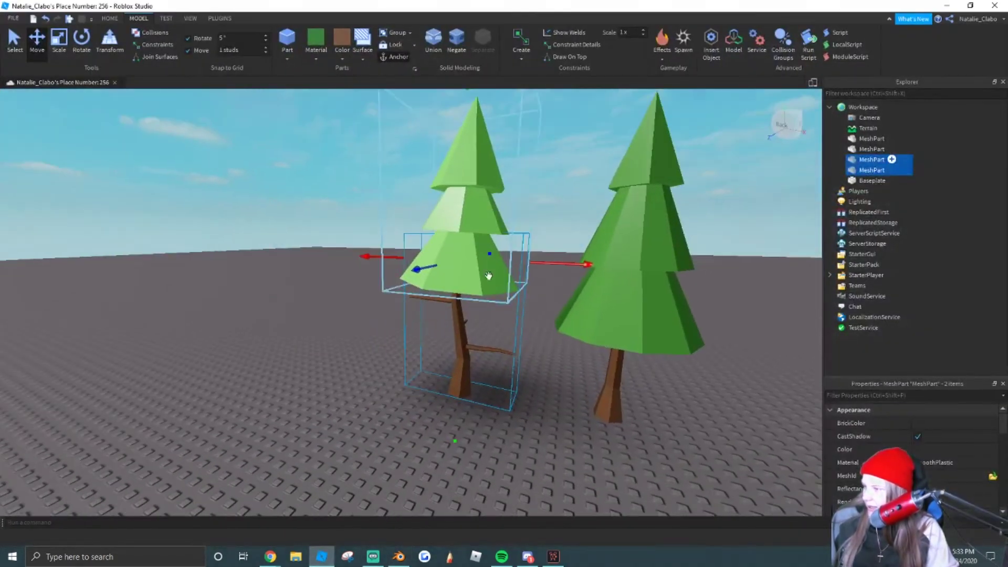
right_click(324, 331)
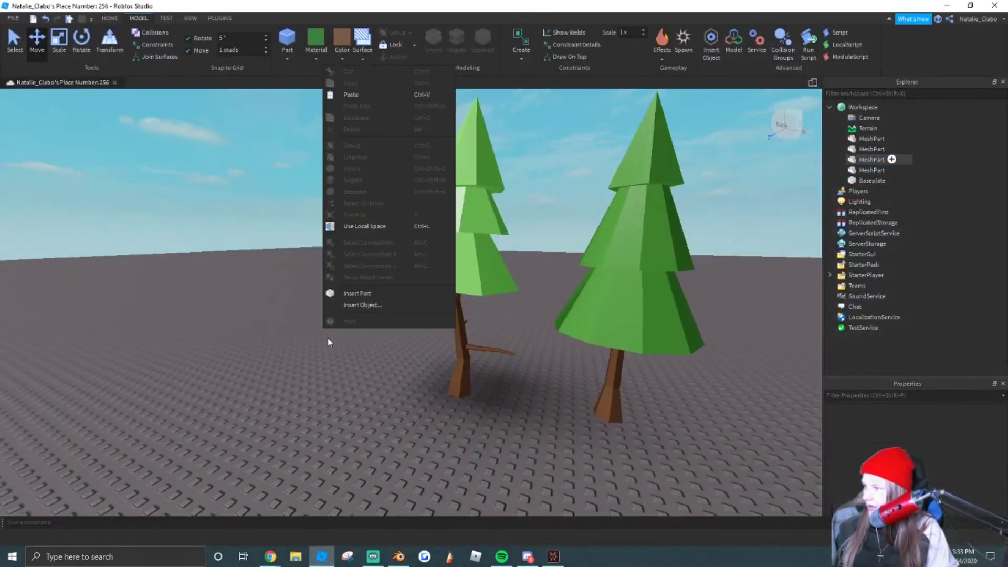
left_click(357, 306)
left_click(353, 429)
scroll(421, 347, "up", 3)
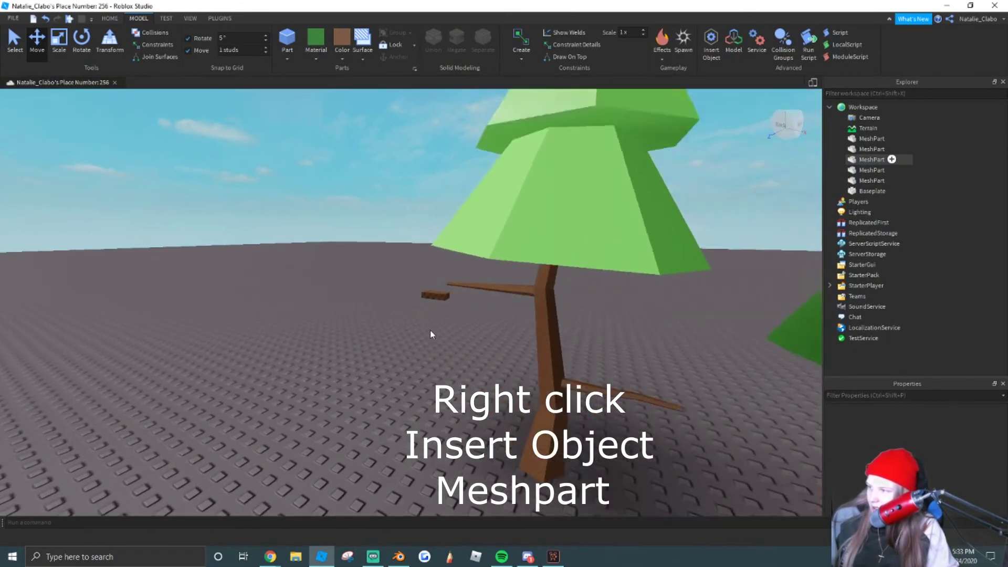
right_click_drag(430, 330, 430, 327)
key("w")
left_click(431, 327)
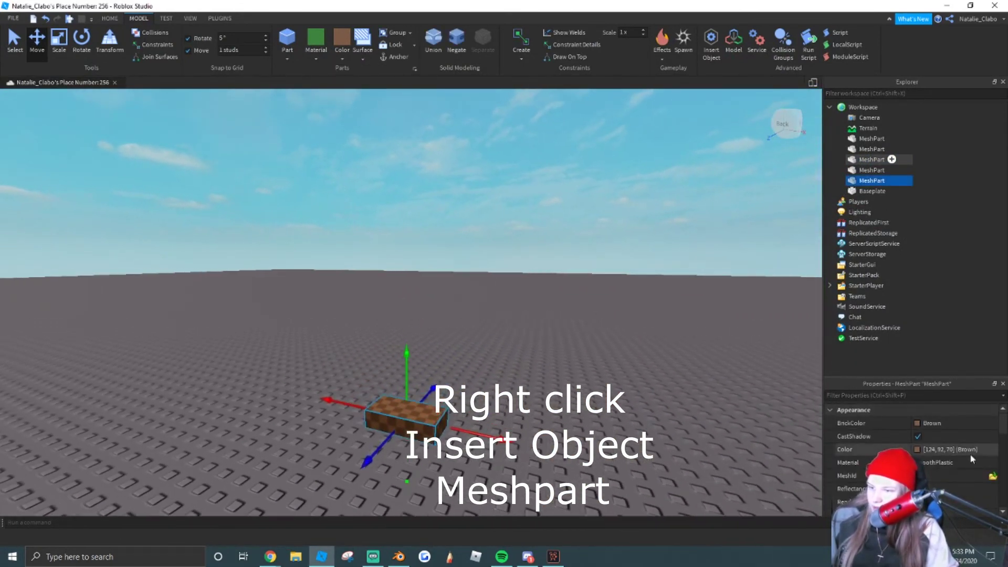
Assign the exported untitled mesh file to the new MeshPart's MeshId, accepting the move to the location stored in the file
left_click(992, 477)
scroll(298, 216, "down", 15)
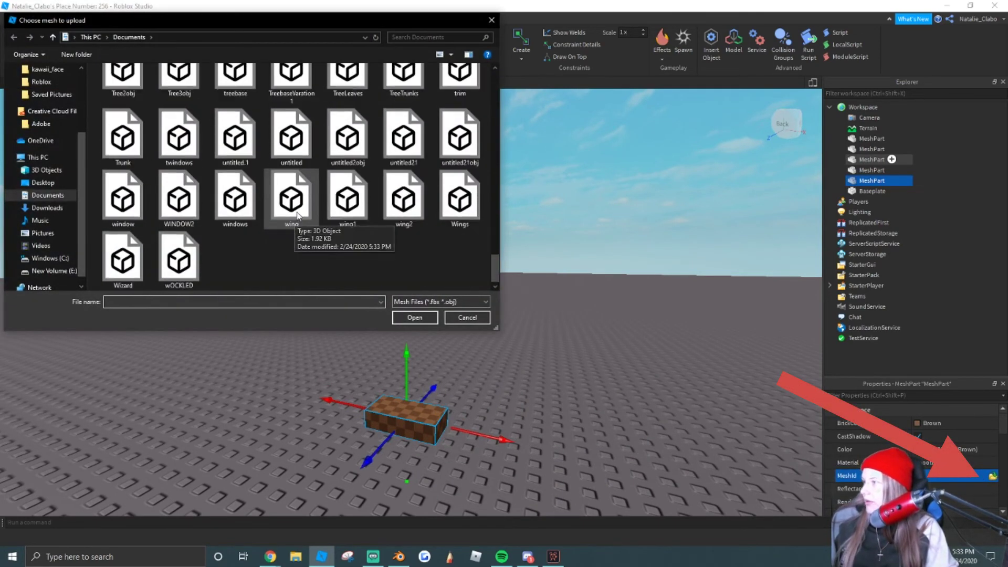
left_click(275, 139)
left_click(414, 318)
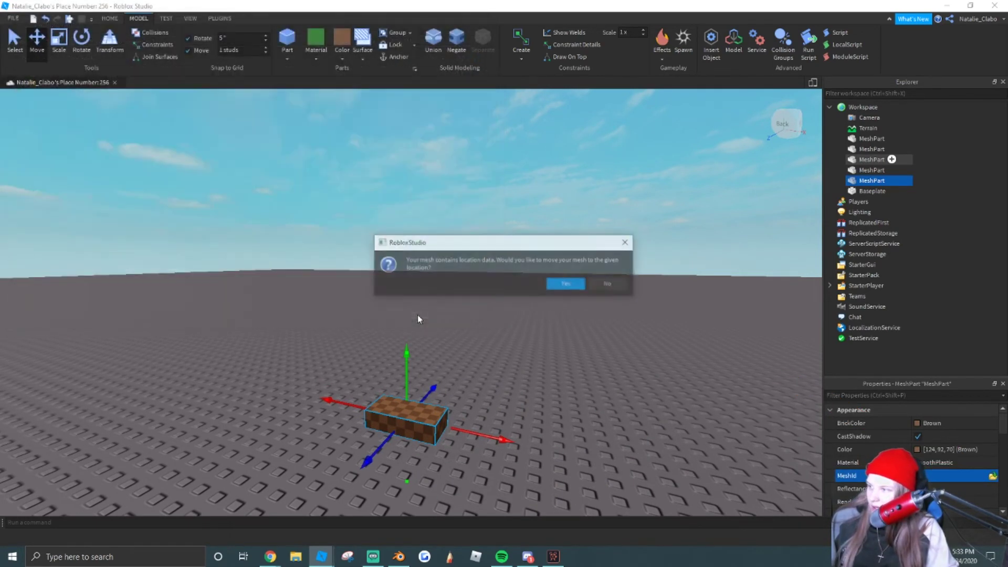
left_click(567, 285)
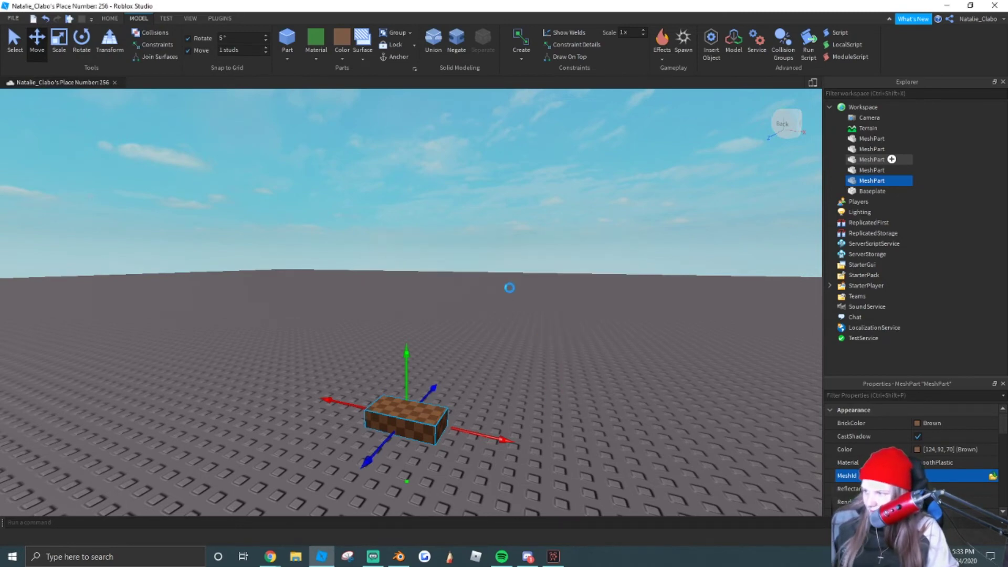
Duplicate the imported foliage MeshPart and focus the view on the copy
mouse_move(507, 310)
right_mouse_down()
mouse_move(517, 314)
mouse_move(479, 317)
mouse_move(498, 311)
right_mouse_up()
scroll(506, 310, "down", 3)
key("ctrl+d")
key("f")
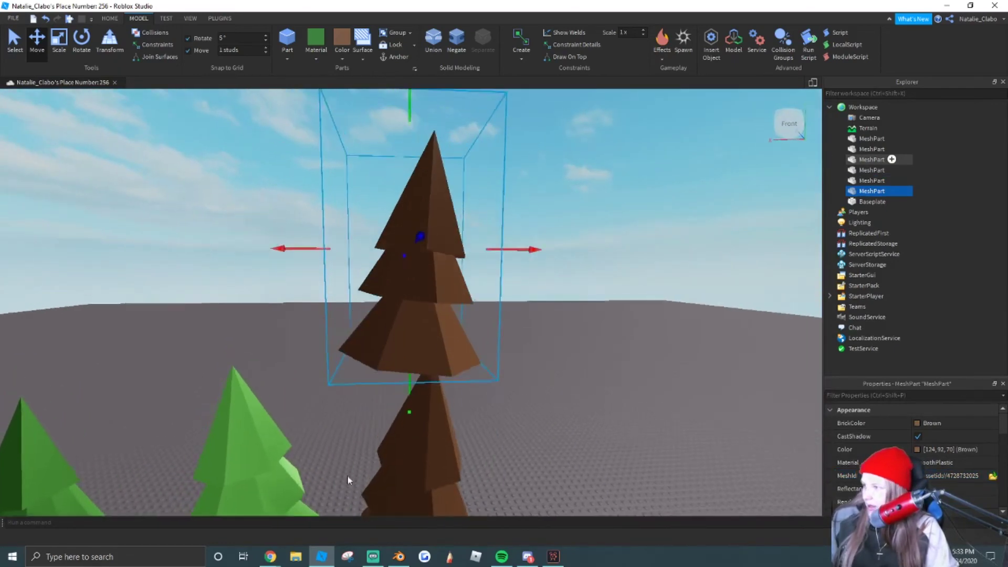
Switch to Blender, export only the joined trunk and branches as untitled.obj, and return to Roblox Studio
left_click(399, 557)
right_click(410, 420)
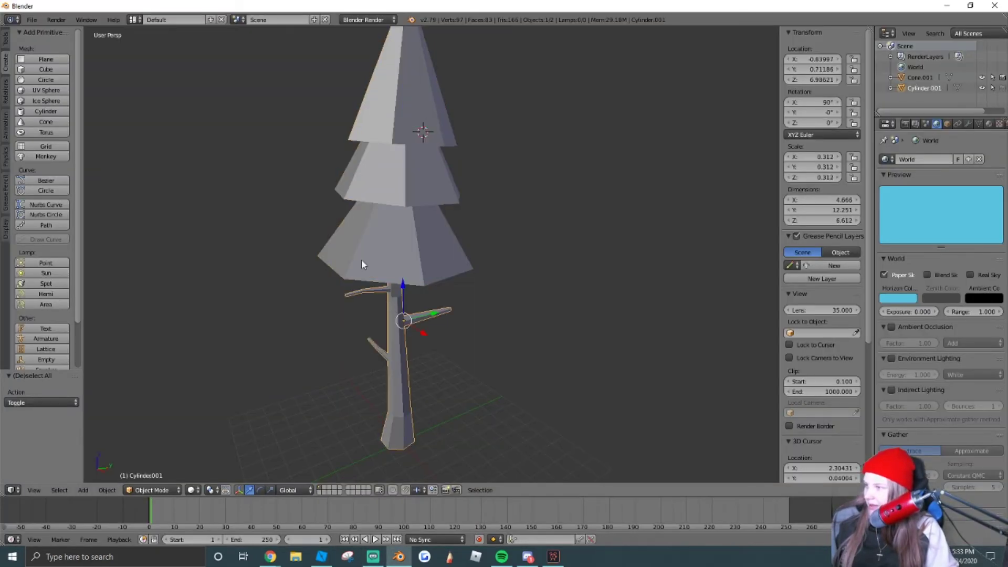
left_click(31, 19)
mouse_move(79, 230)
left_click(164, 292)
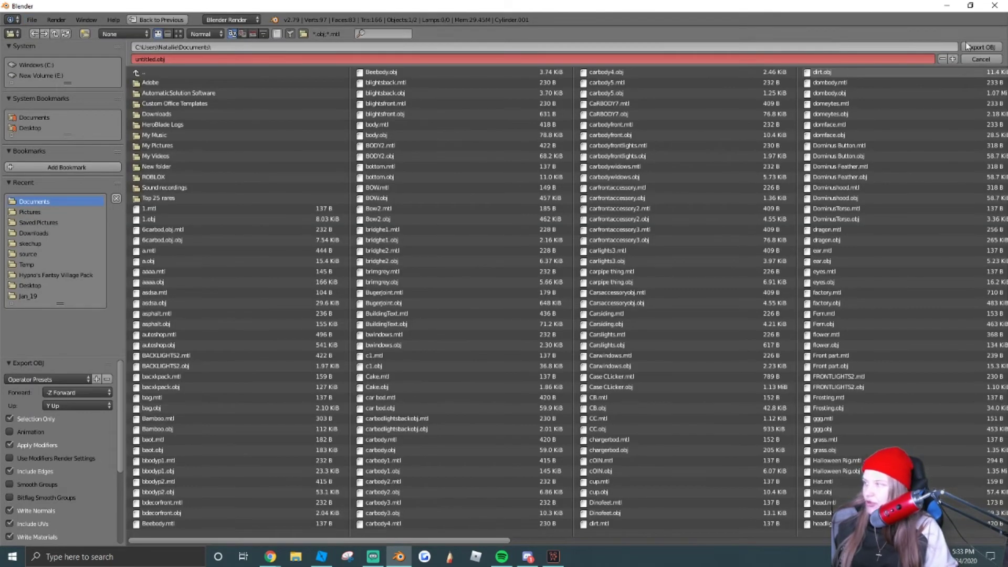
left_click(973, 58)
left_click(321, 557)
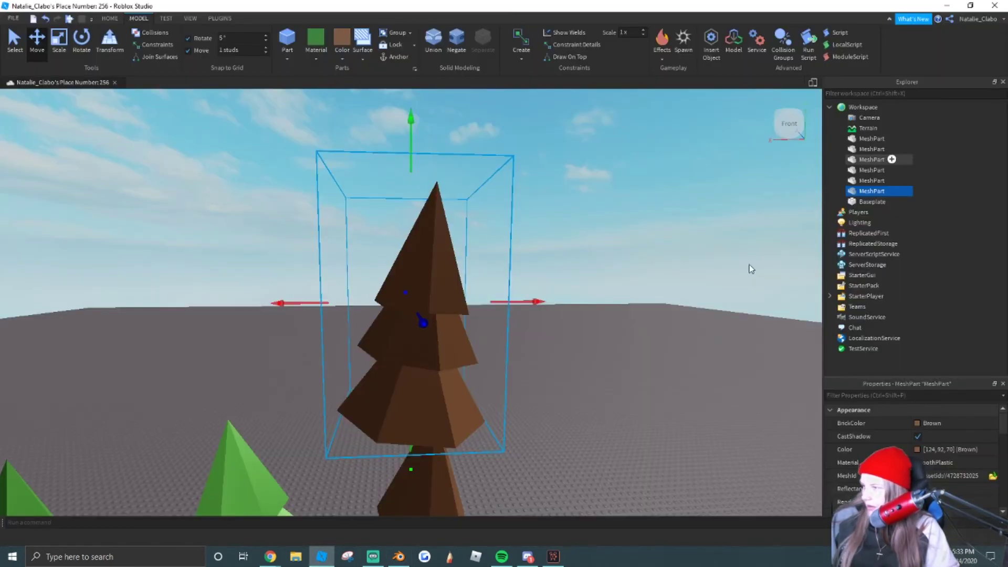
Assign the re-exported untitled mesh file to the duplicated MeshPart's MeshId, accept moving it to its stored location, and focus on it
left_click(992, 476)
scroll(370, 134, "down", 15)
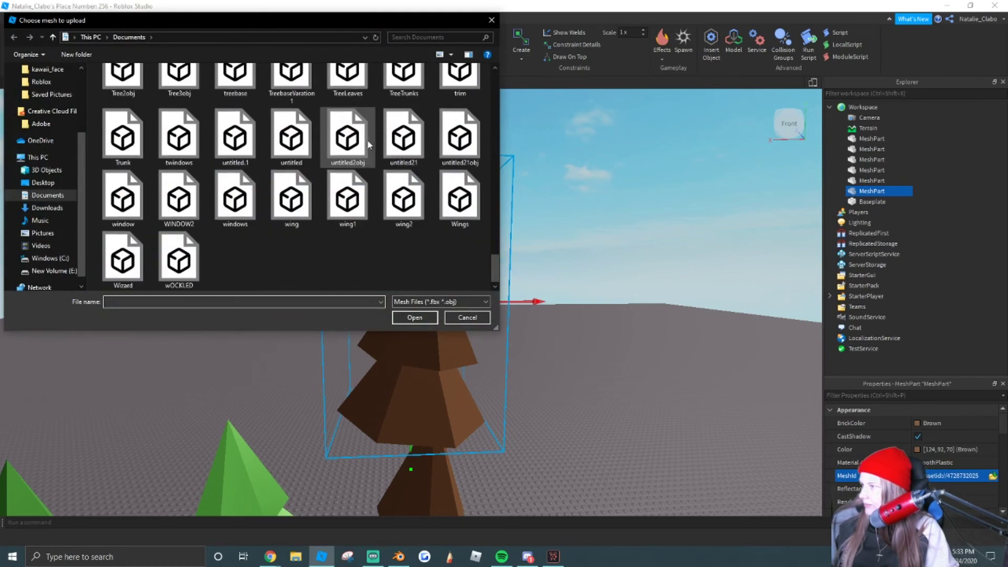
left_click(292, 138)
left_click(415, 317)
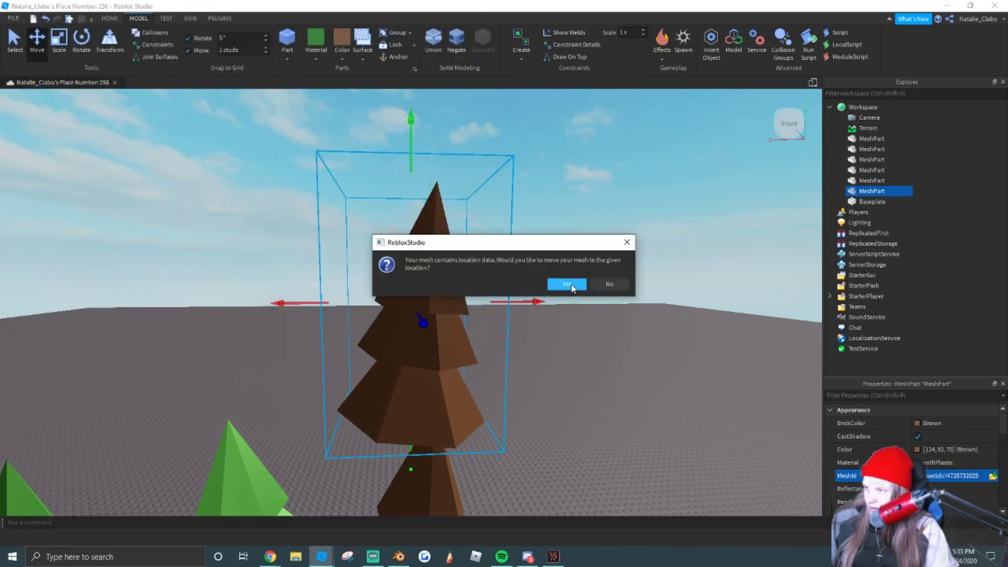
left_click(567, 285)
key("f")
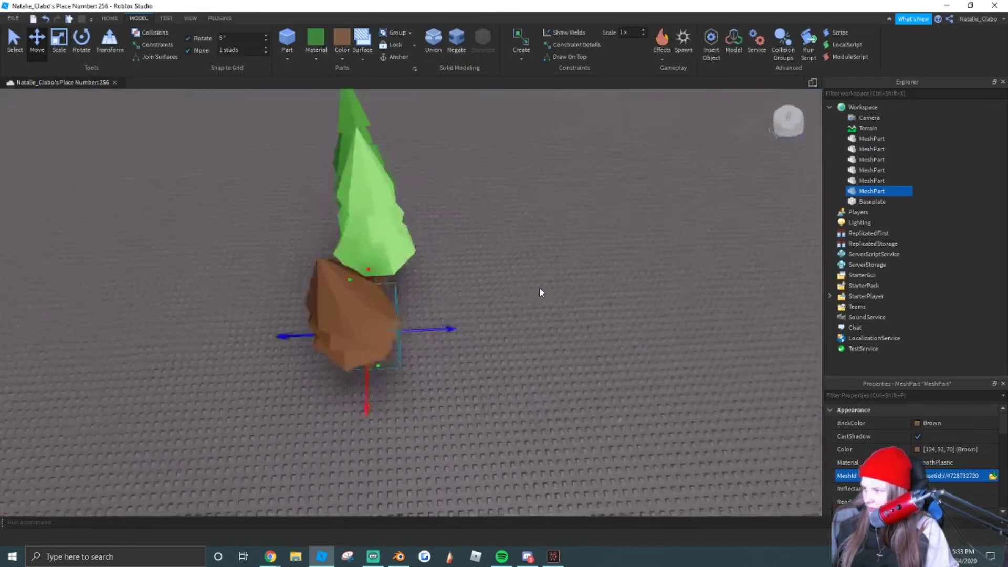
Recolour the new tree's brown foliage MeshPart to a custom light green, RGB 126, 206, 108, and deselect it
right_click_drag(540, 288, 522, 276)
scroll(522, 276, "down", 2)
left_click(420, 268)
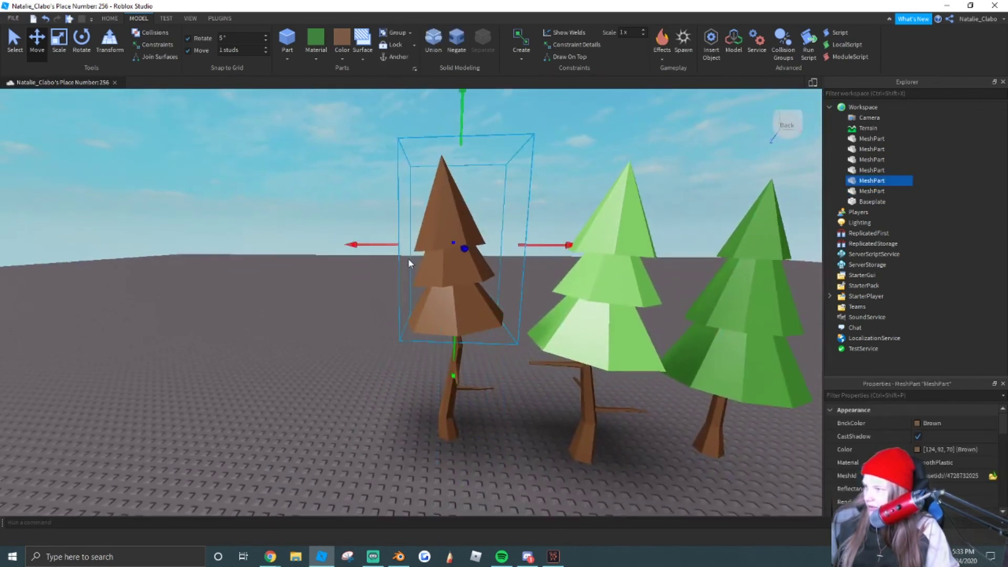
left_click(343, 58)
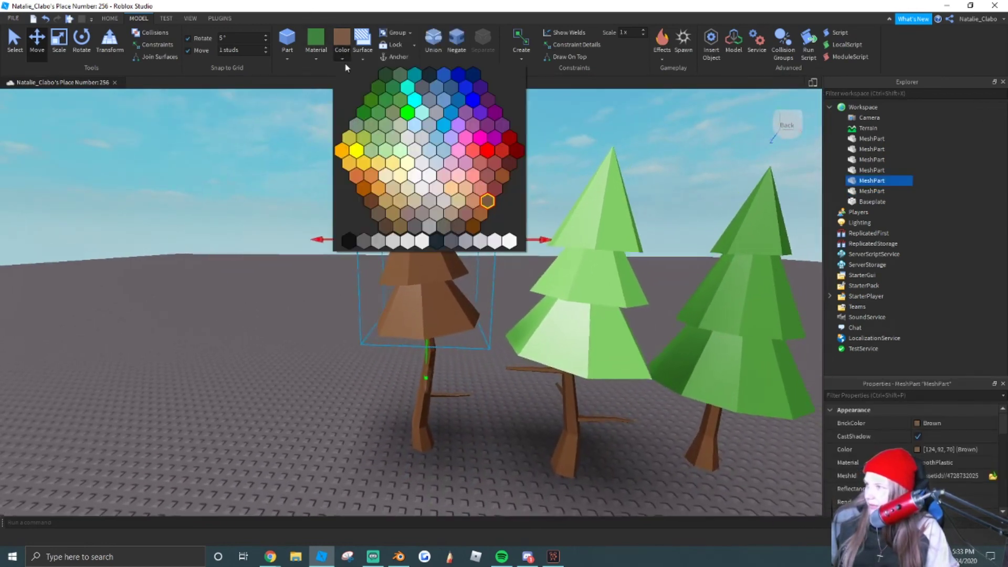
left_click(386, 126)
left_click(924, 451)
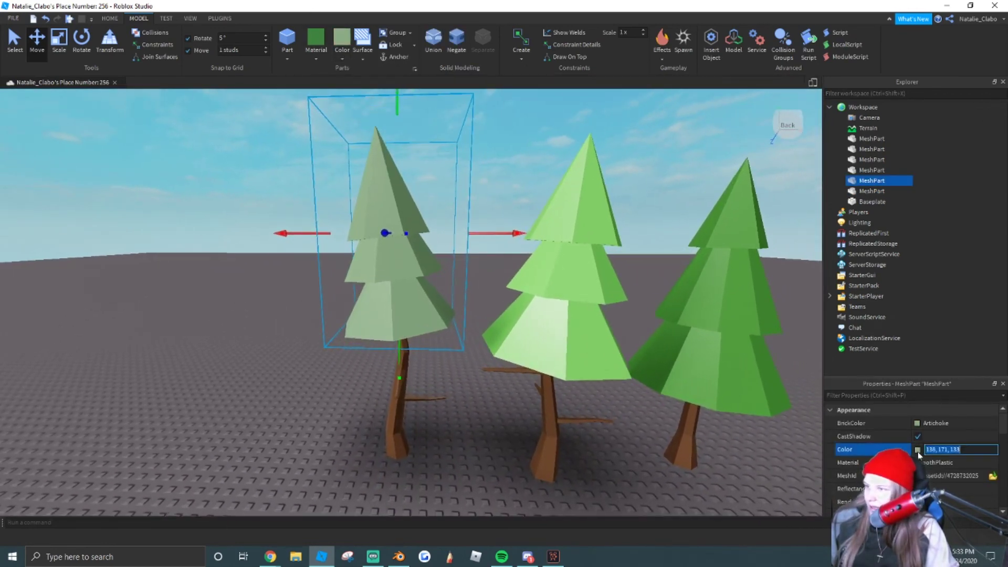
left_click(917, 451)
left_click_drag(567, 234, 579, 256)
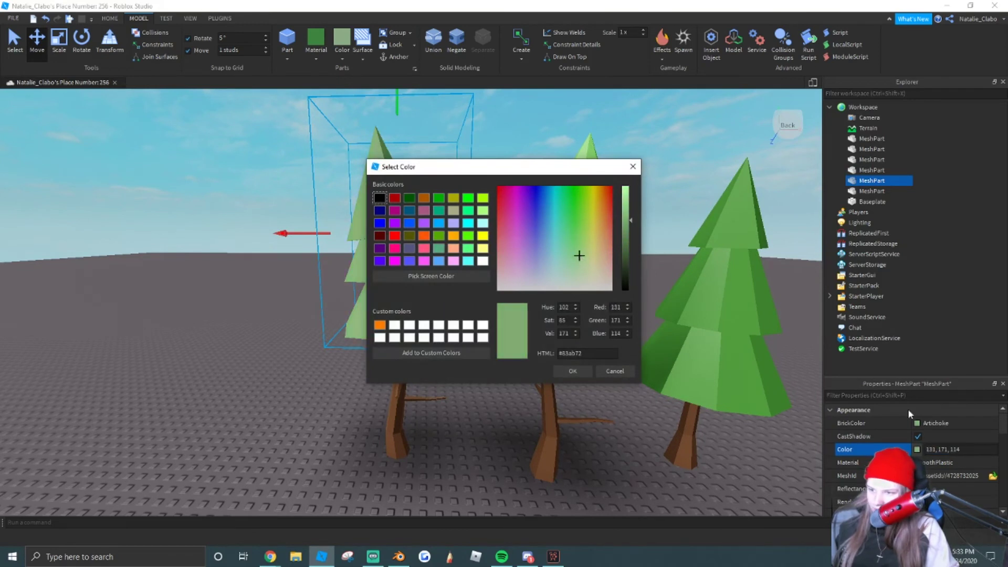
left_click(579, 240)
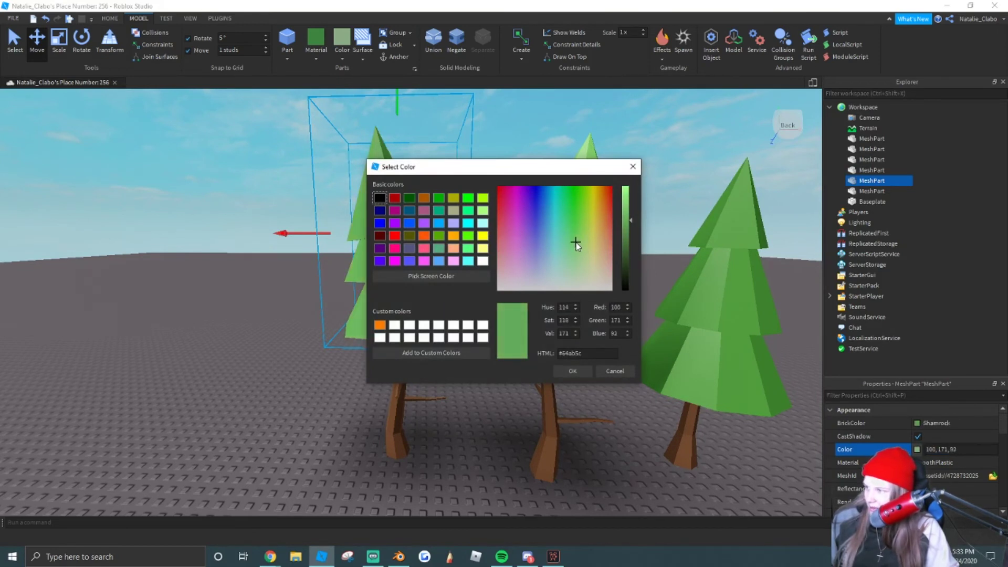
mouse_move(575, 242)
left_mouse_down()
mouse_move(608, 215)
mouse_move(568, 242)
left_mouse_up()
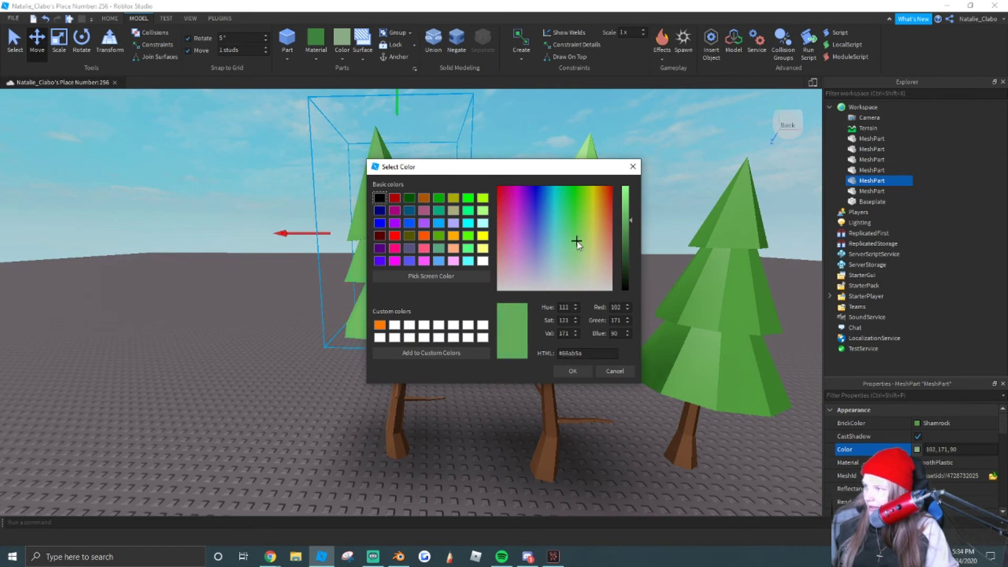
left_click_drag(627, 217, 627, 206)
left_click(572, 371)
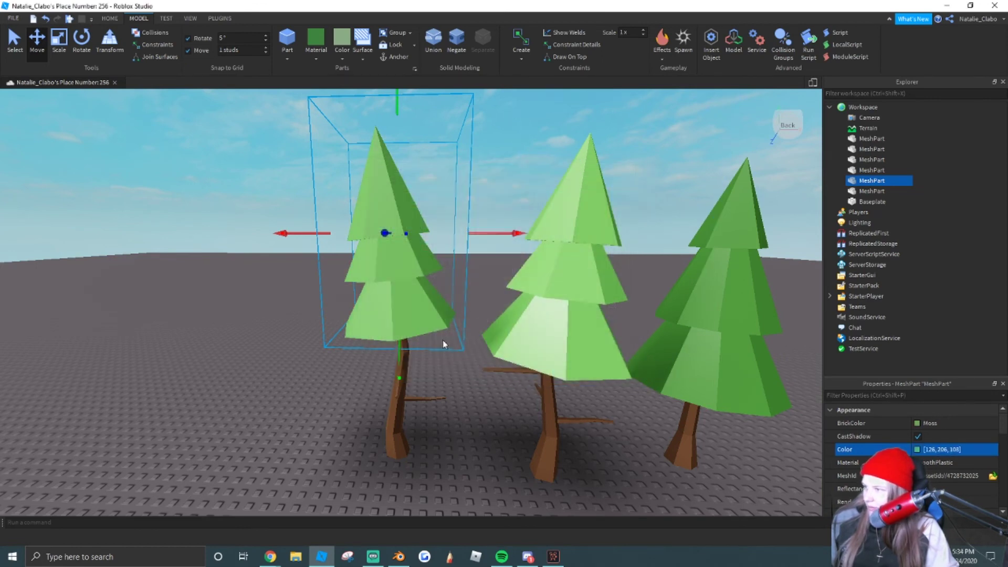
left_click(243, 287)
Select the foliage and trunk of the newest tree together and scale the whole tree up well above the other two
scroll(242, 288, "down", 2)
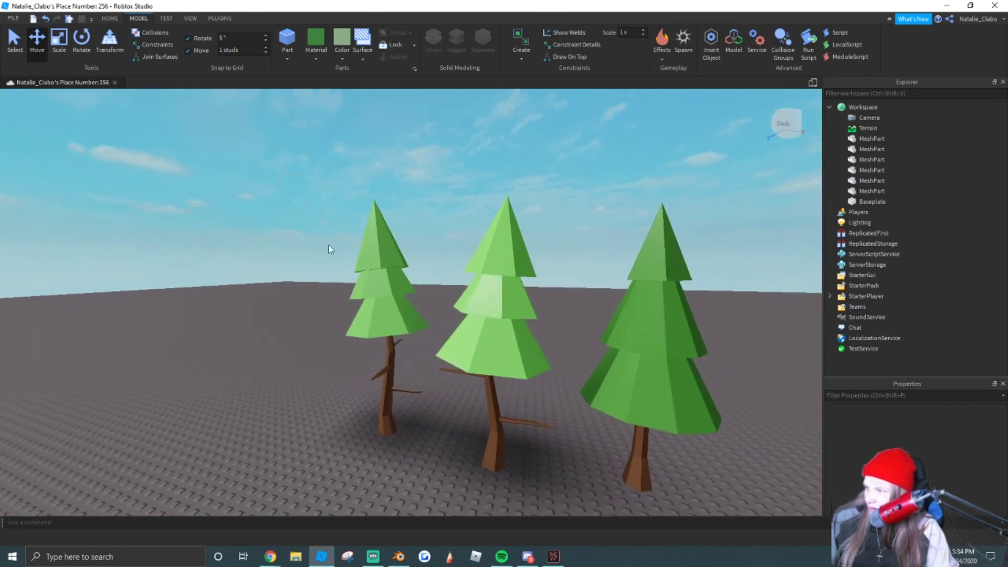
left_click_drag(281, 247, 775, 474)
left_click(317, 229)
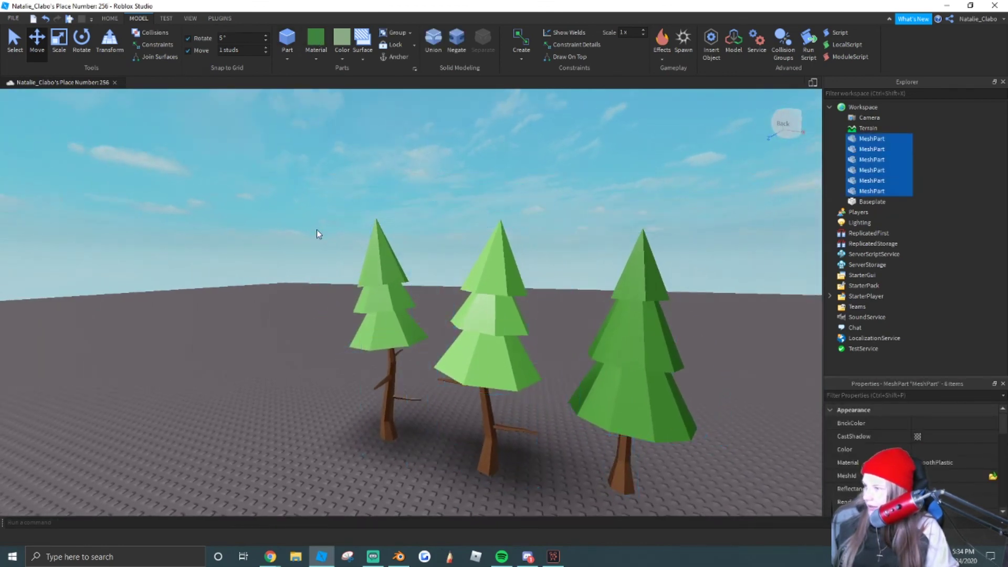
scroll(316, 229, "up", 2)
key("a")
key("s")
left_click_drag(325, 231, 491, 394)
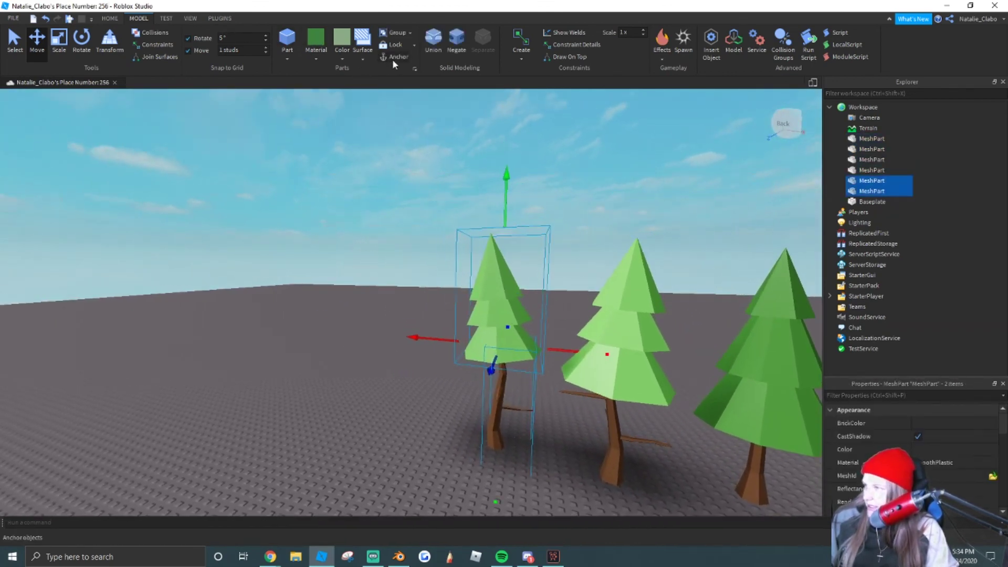
left_click(66, 49)
left_click_drag(504, 211, 499, 113)
Examine the three trees as a group from different distances and angles to compare their sizes and shapes
left_click(329, 260)
scroll(329, 260, "down", 4)
left_click_drag(327, 166, 477, 338)
scroll(459, 215, "up", 3)
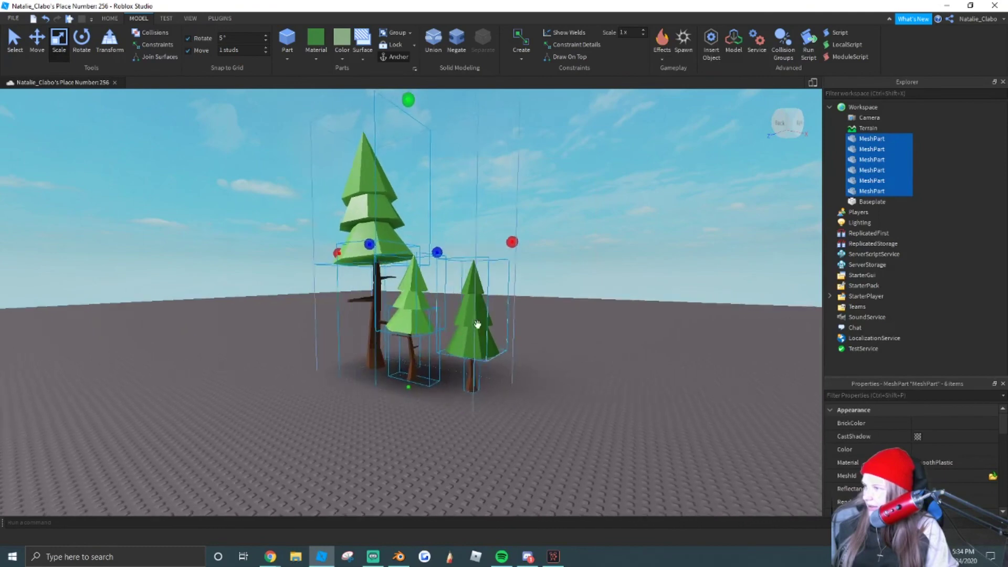
left_click(459, 218)
key("d")
right_click_drag(459, 218, 454, 215)
scroll(454, 216, "down", 3)
left_click(453, 217)
scroll(454, 217, "up", 6)
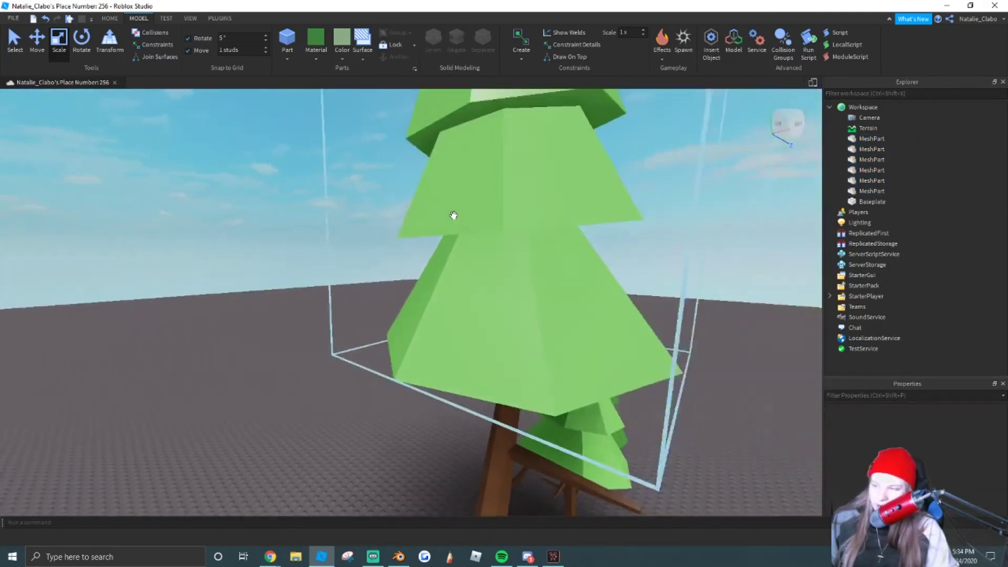
scroll(454, 215, "down", 6)
left_click(460, 219)
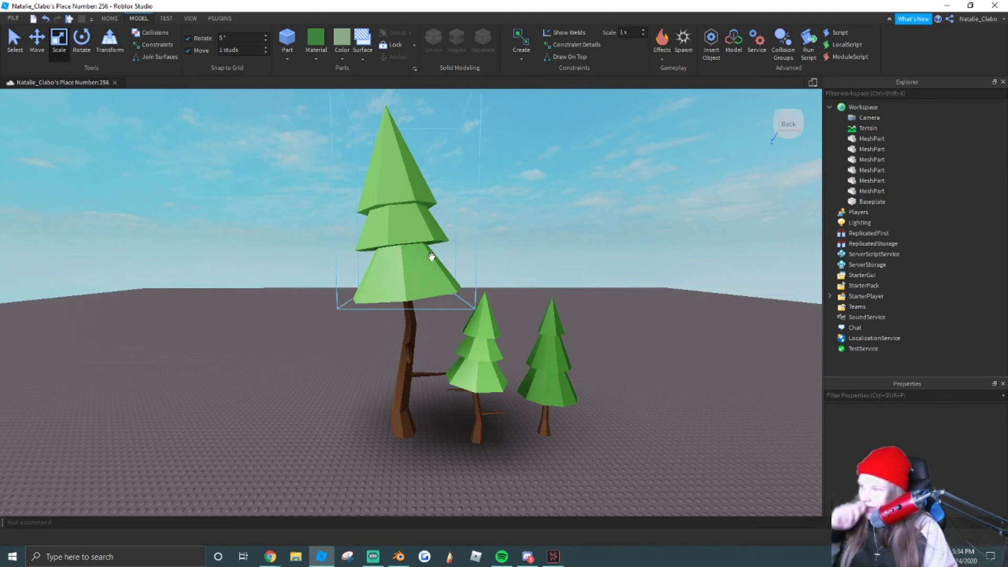
Select the enlarged tree's trunk and foliage, move them farther away from the two smaller trees, and clear the selection
left_click(421, 317)
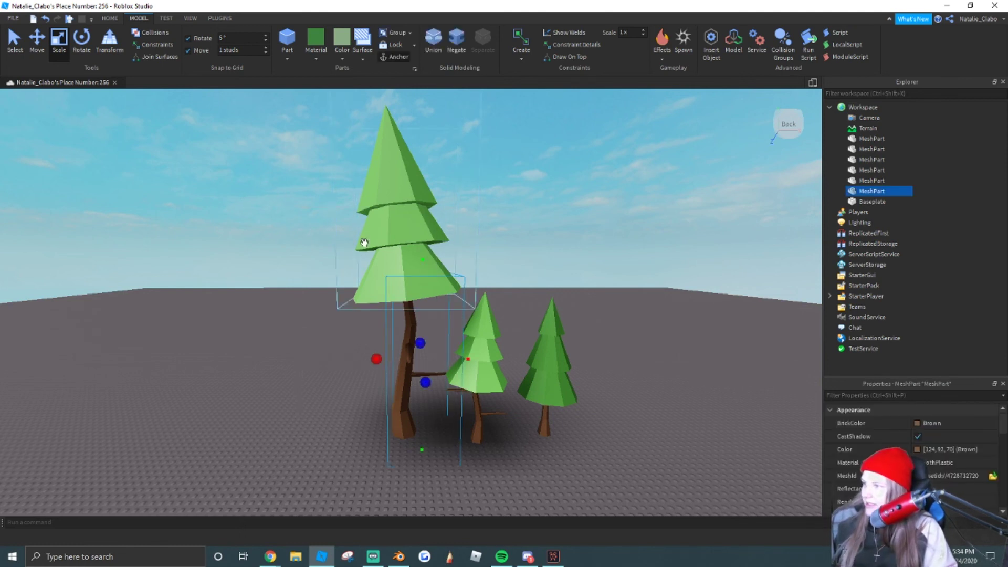
left_click(362, 243, "ctrl")
key("ctrl+2")
left_click_drag(293, 281, 680, 451)
left_click(275, 210)
left_click(689, 430)
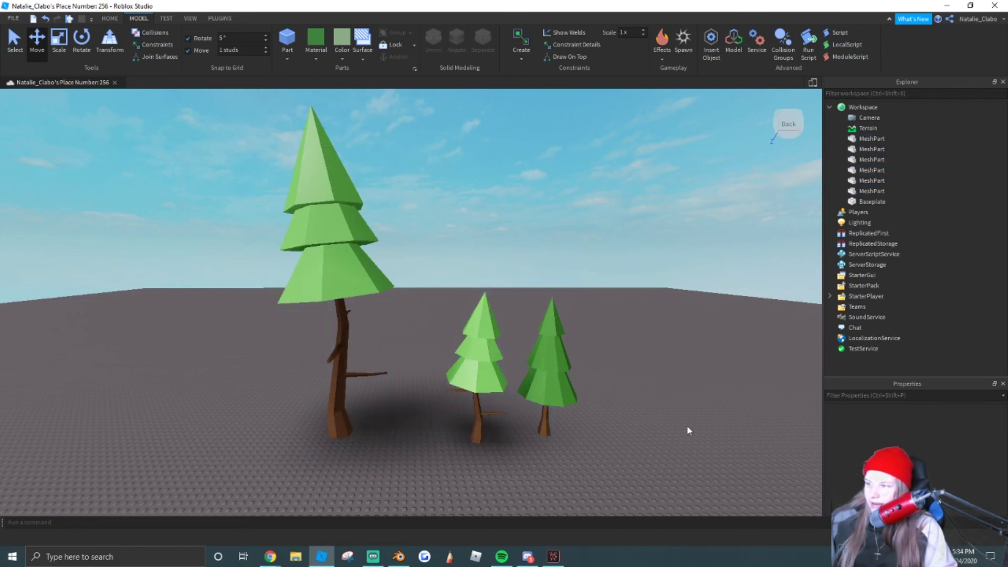